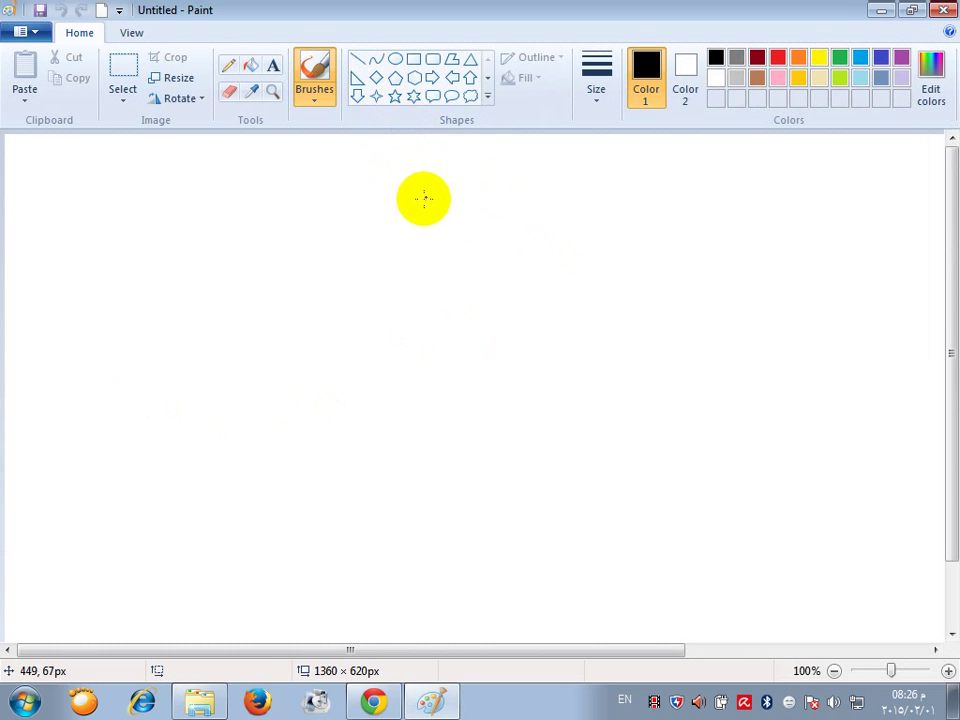
# Draw a tall black ellipse about 244 × 370 px near the middle of the canvas as the head outline.
pyautogui.click(396, 61)
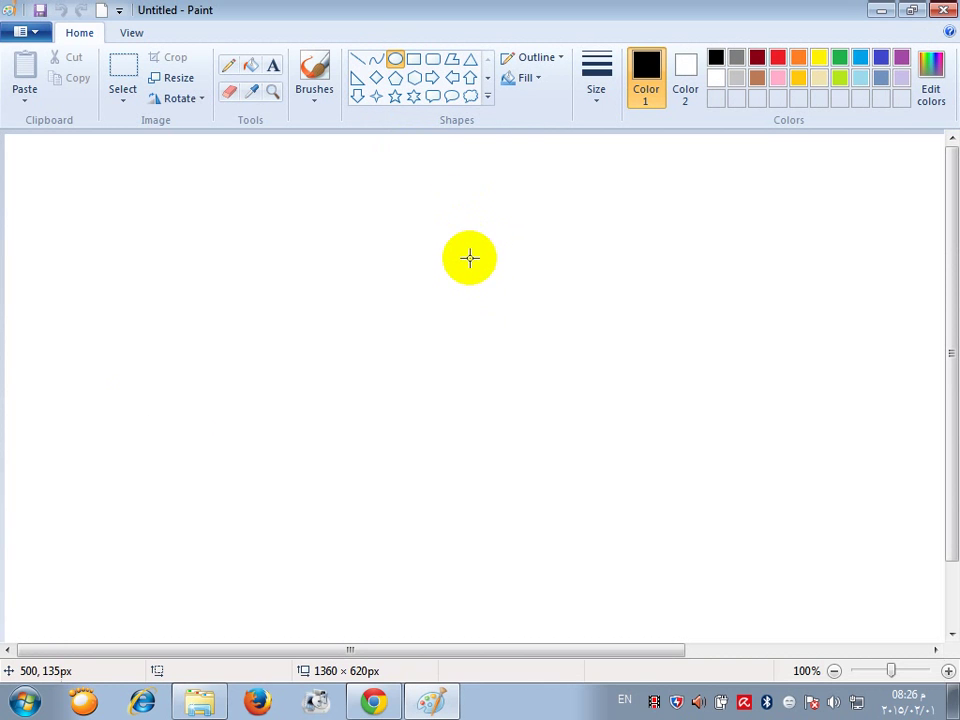
pyautogui.moveTo(463, 248); pyautogui.dragTo(691, 594)
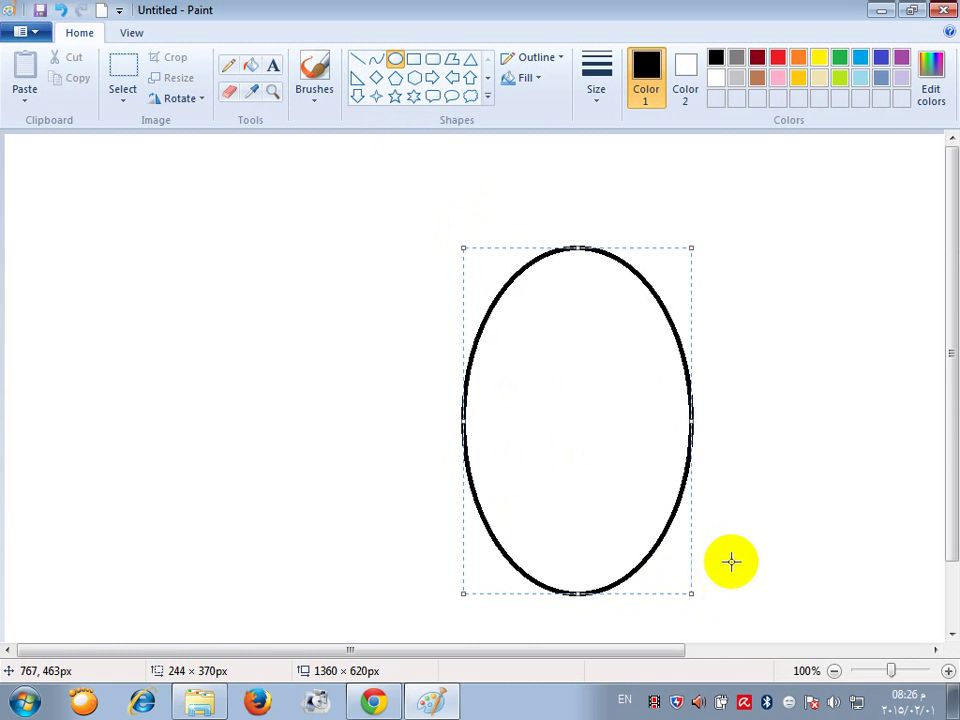
pyautogui.click(742, 534)
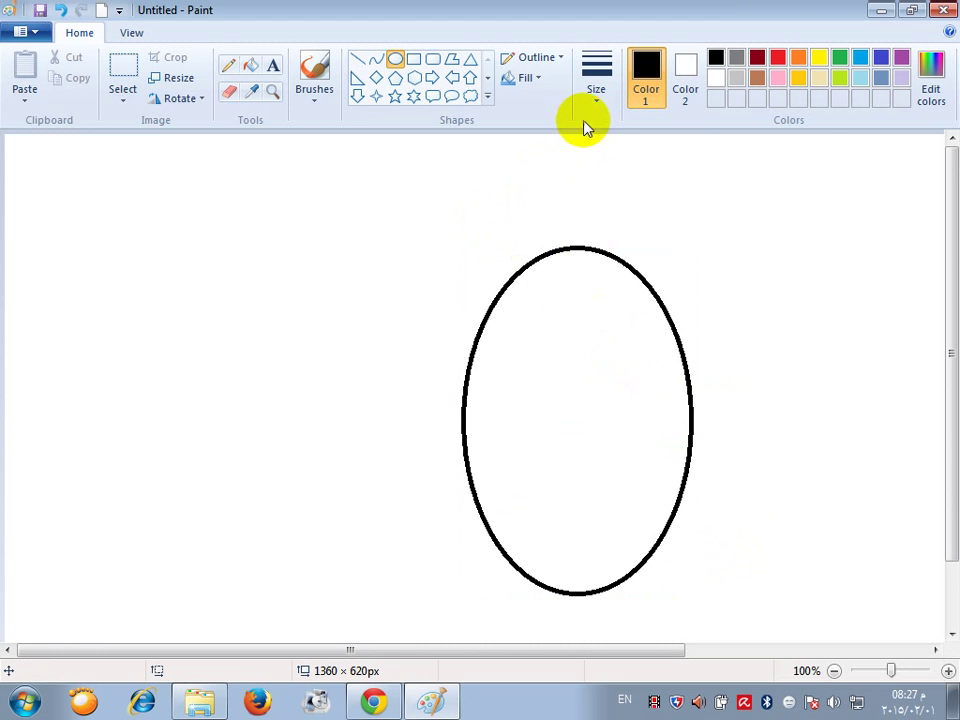
# Draw two small eye ellipses in the upper head, about 46 × 27 px and 55 × 24 px, using the third line thickness.
pyautogui.click(596, 98)
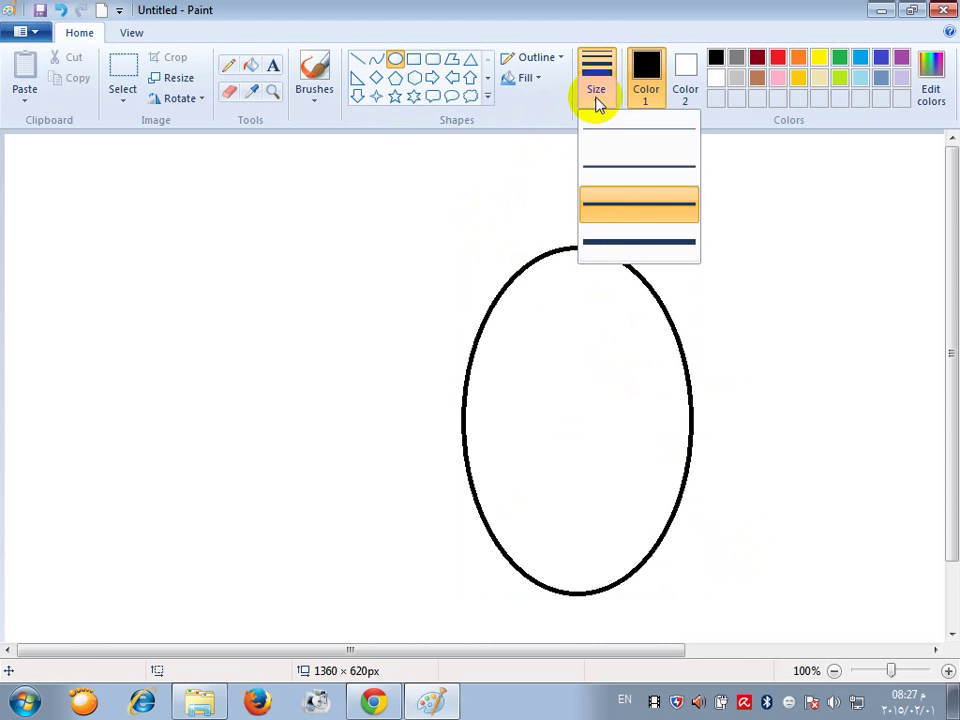
pyautogui.click(636, 205)
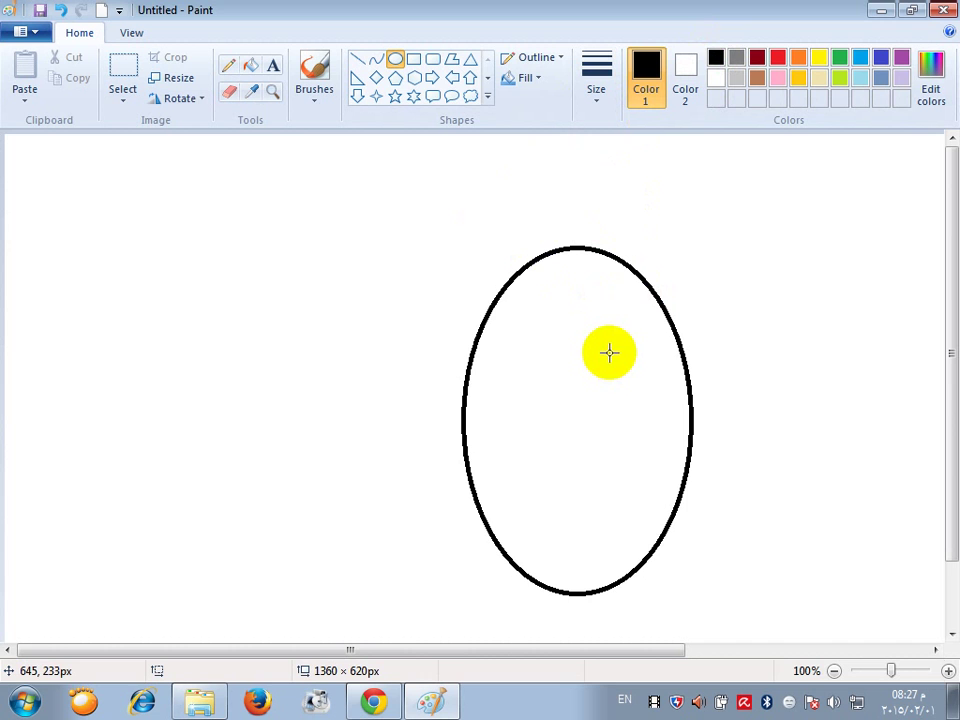
pyautogui.moveTo(610, 358); pyautogui.dragTo(650, 333)
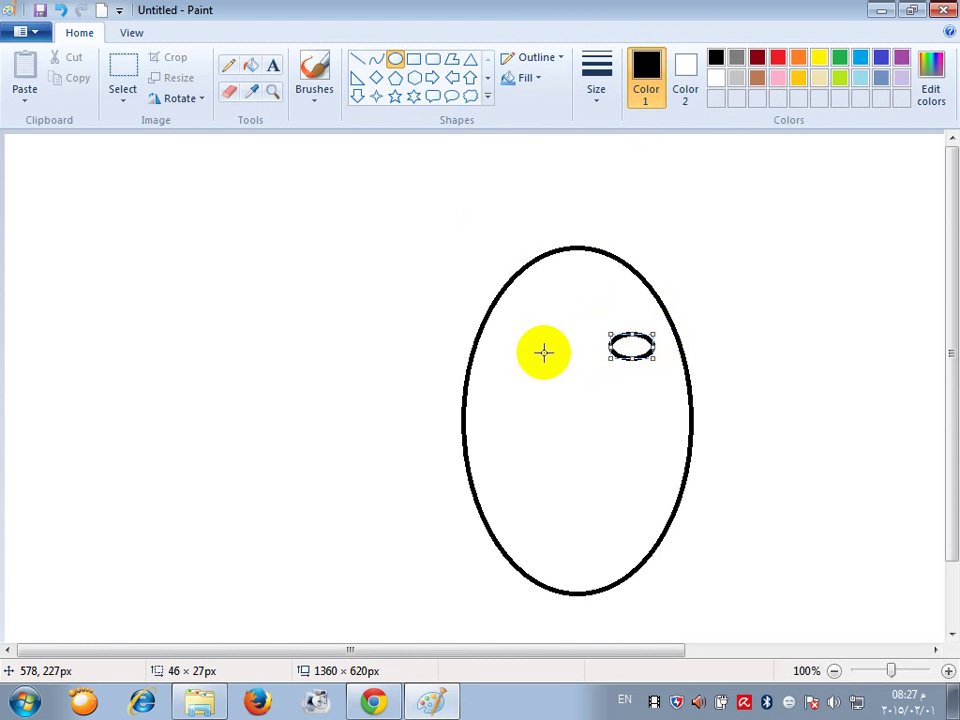
pyautogui.moveTo(567, 345); pyautogui.dragTo(514, 368)
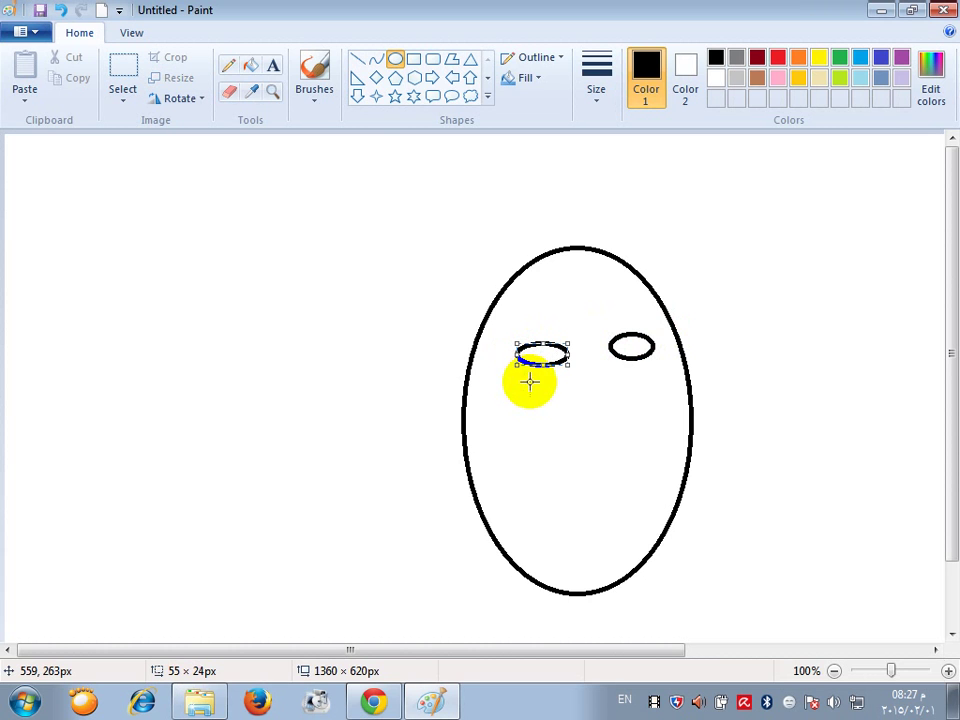
pyautogui.click(540, 385)
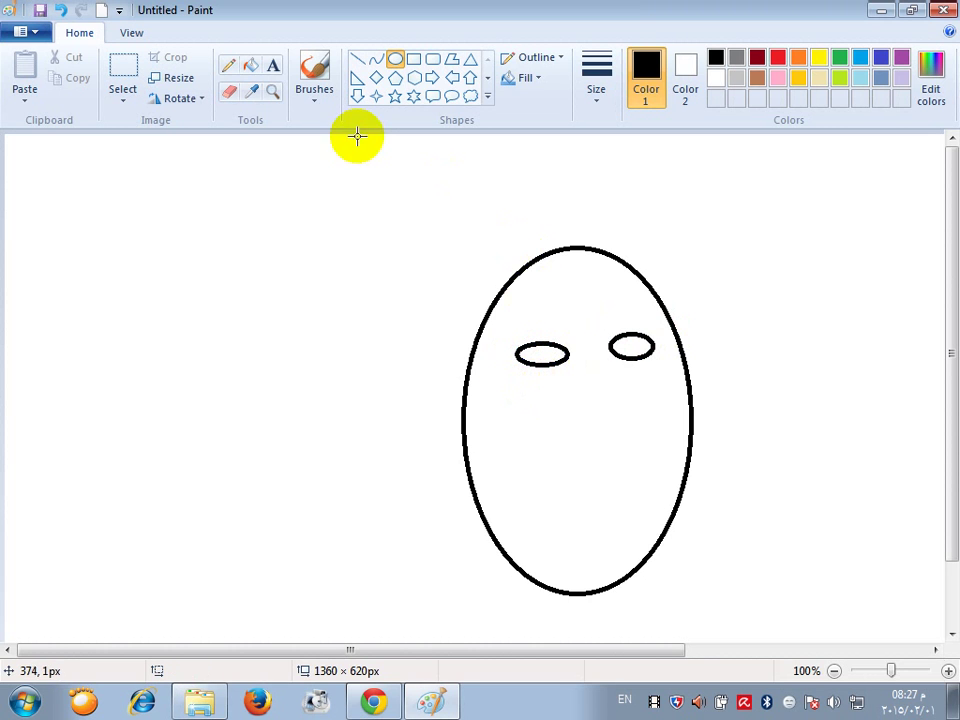
# Draw a round iris inside each eye with the Pencil at its thickest line width.
pyautogui.click(231, 66)
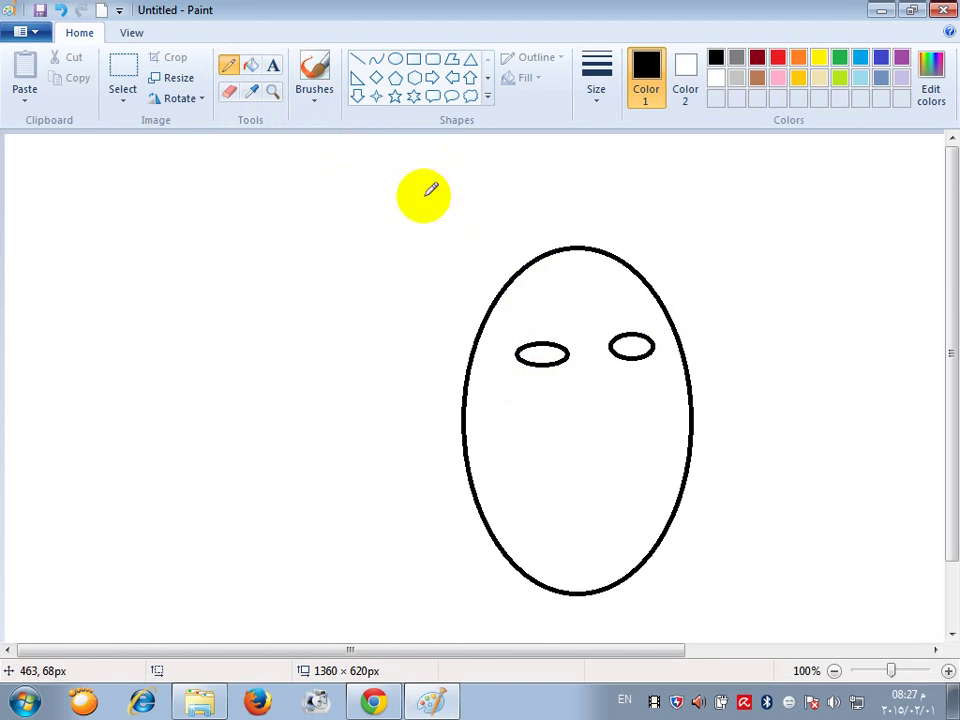
pyautogui.click(230, 66)
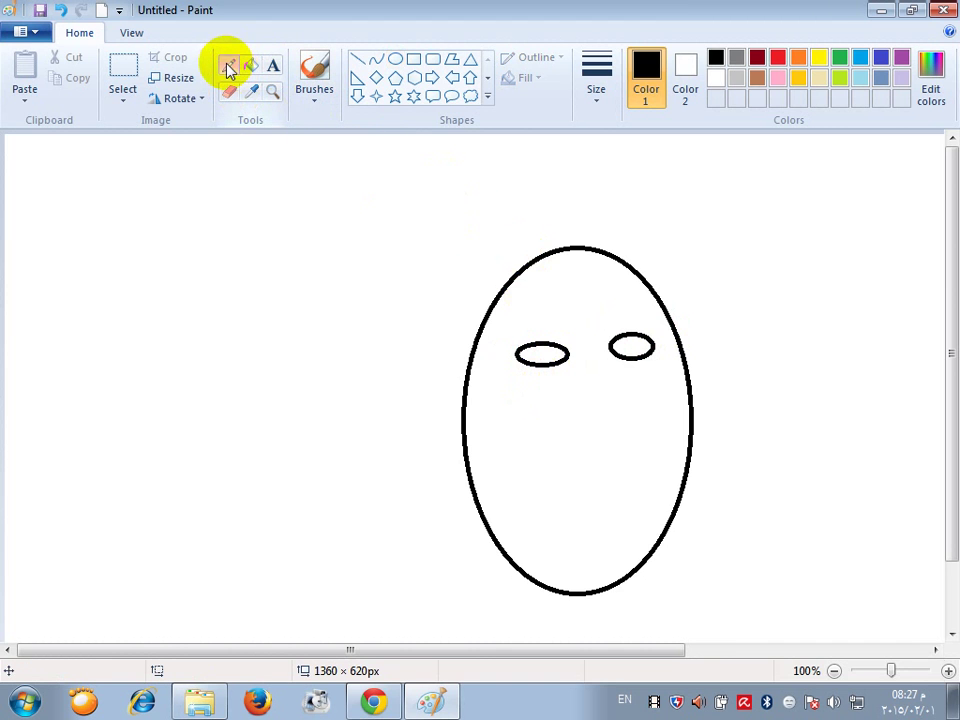
pyautogui.click(594, 86)
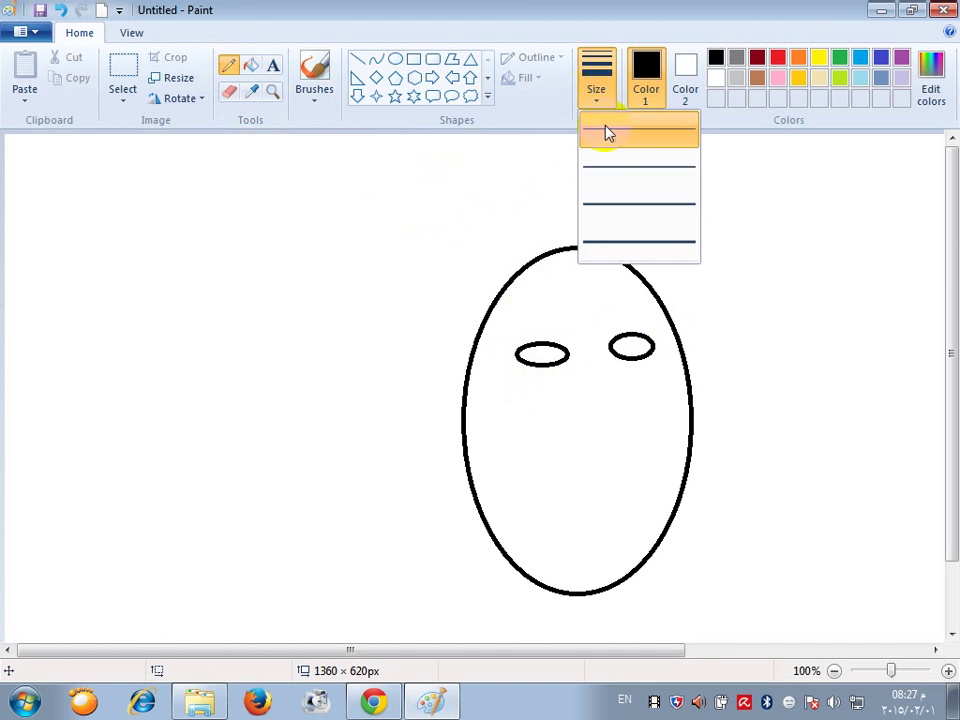
pyautogui.click(641, 242)
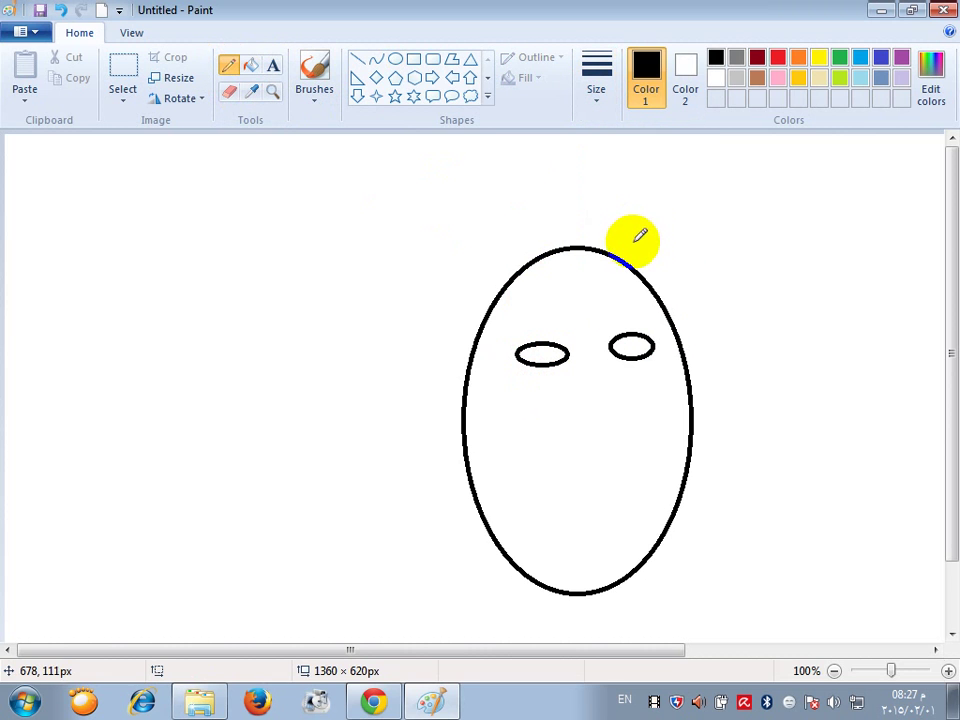
pyautogui.click(630, 335)
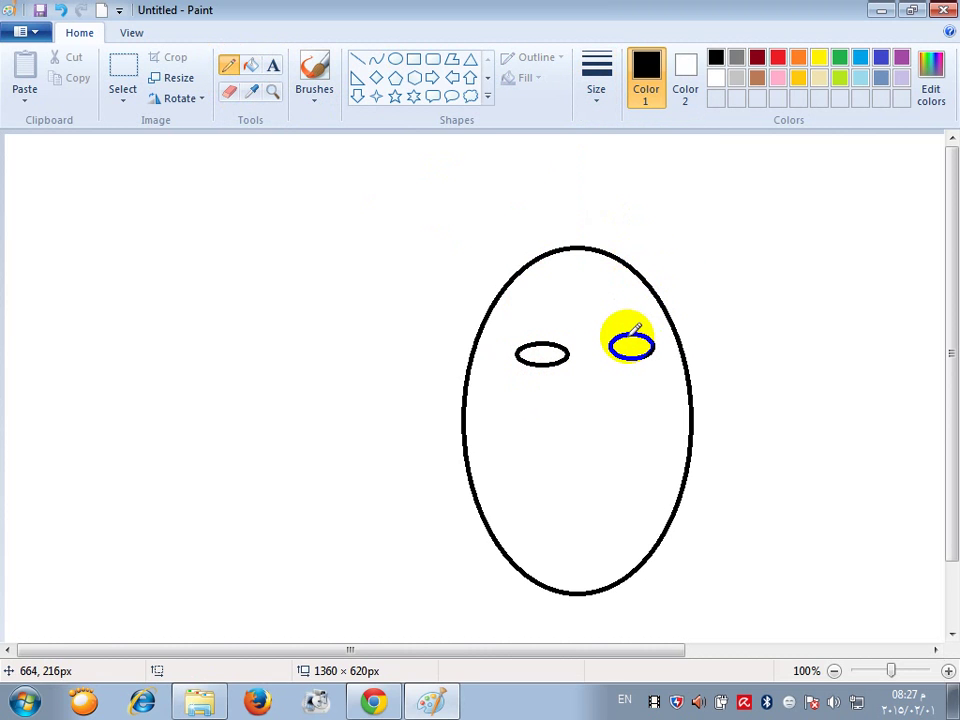
pyautogui.moveTo(630, 335)
pyautogui.mouseDown()
pyautogui.moveTo(647, 351)
pyautogui.moveTo(646, 335)
pyautogui.moveTo(622, 344)
pyautogui.mouseUp()
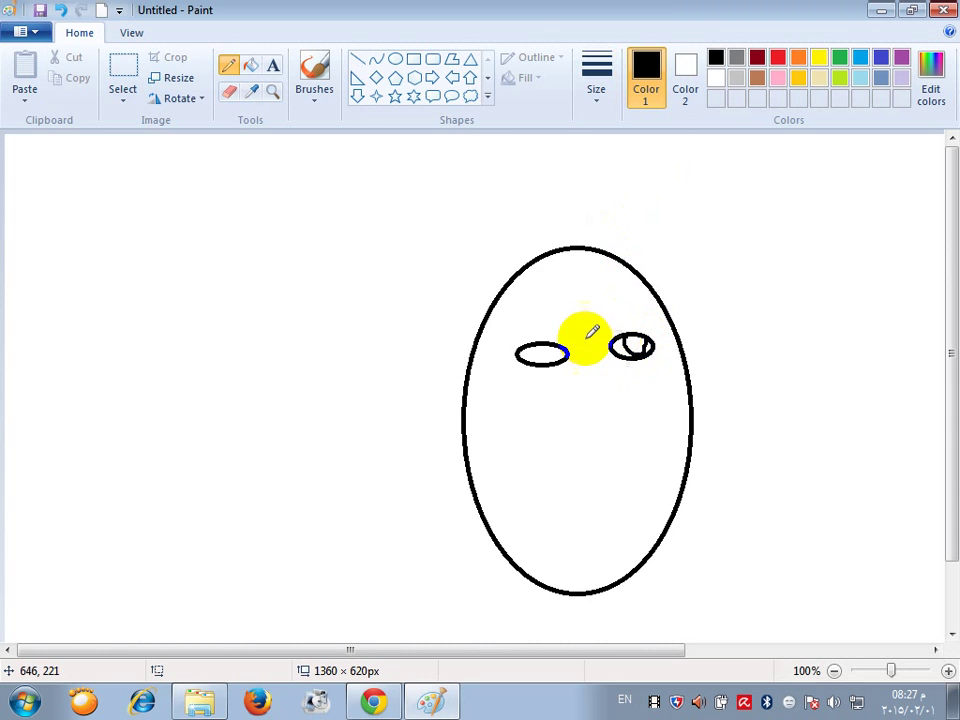
pyautogui.click(537, 347)
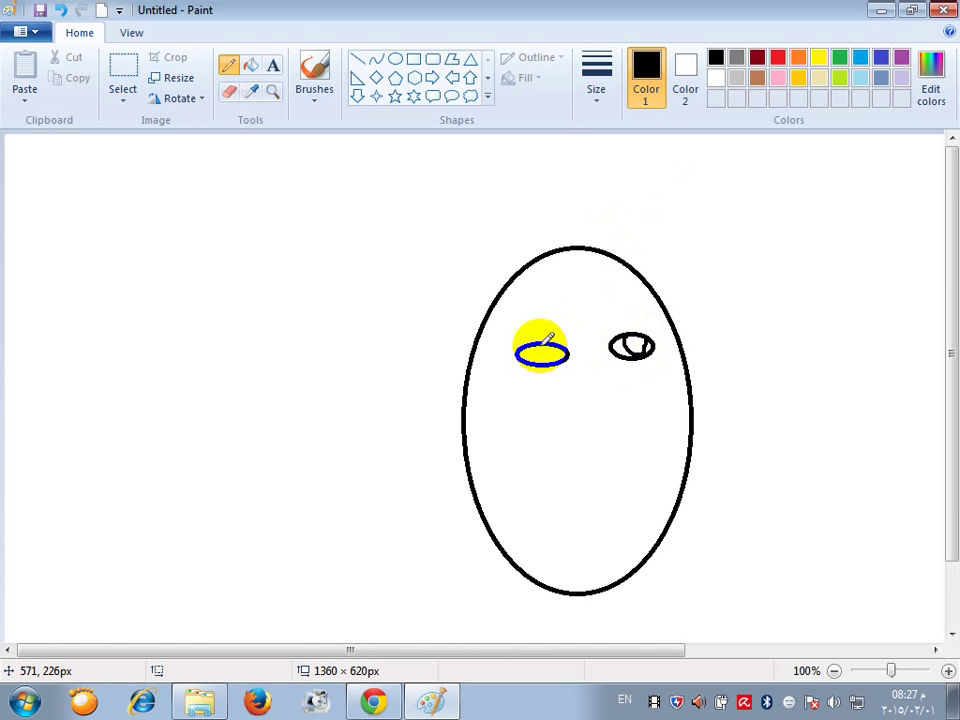
pyautogui.moveTo(541, 349)
pyautogui.mouseDown()
pyautogui.moveTo(547, 361)
pyautogui.moveTo(562, 357)
pyautogui.moveTo(562, 346)
pyautogui.mouseUp()
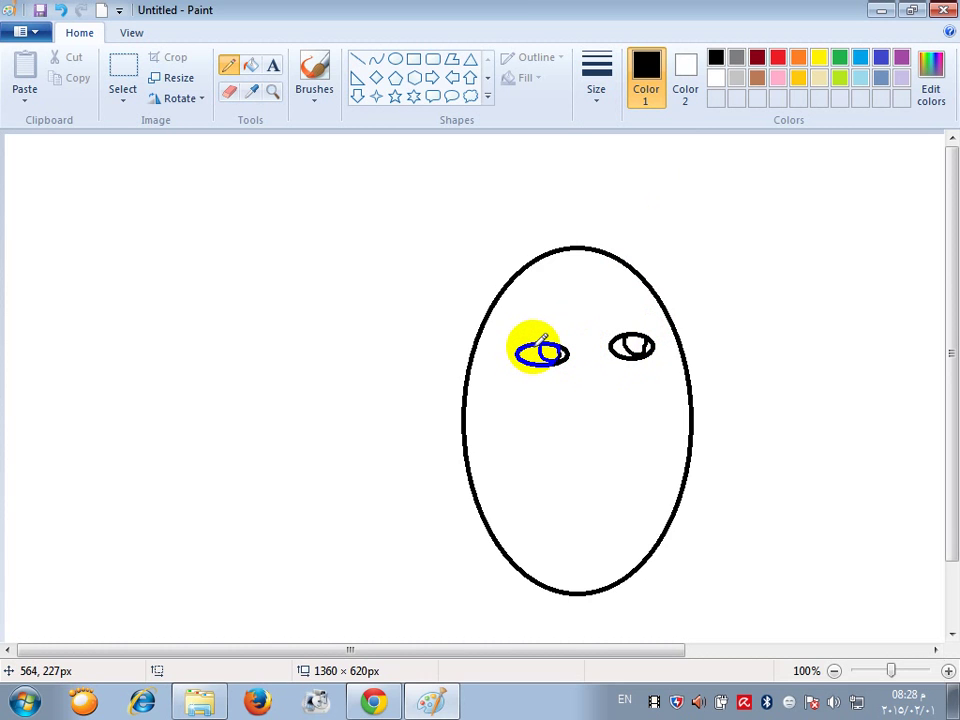
pyautogui.hotkey('ctrl', 'z')
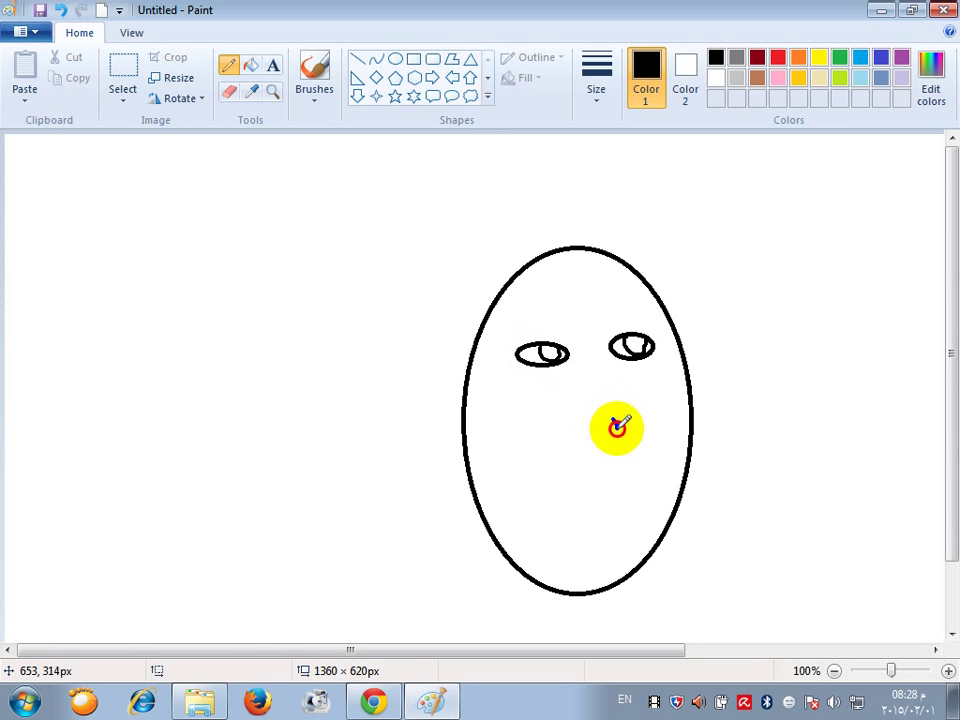
# Draw a small curved nose below the eyes and a mouth beneath it with the Pencil.
pyautogui.moveTo(615, 429)
pyautogui.mouseDown()
pyautogui.moveTo(590, 434)
pyautogui.moveTo(580, 424)
pyautogui.mouseUp()
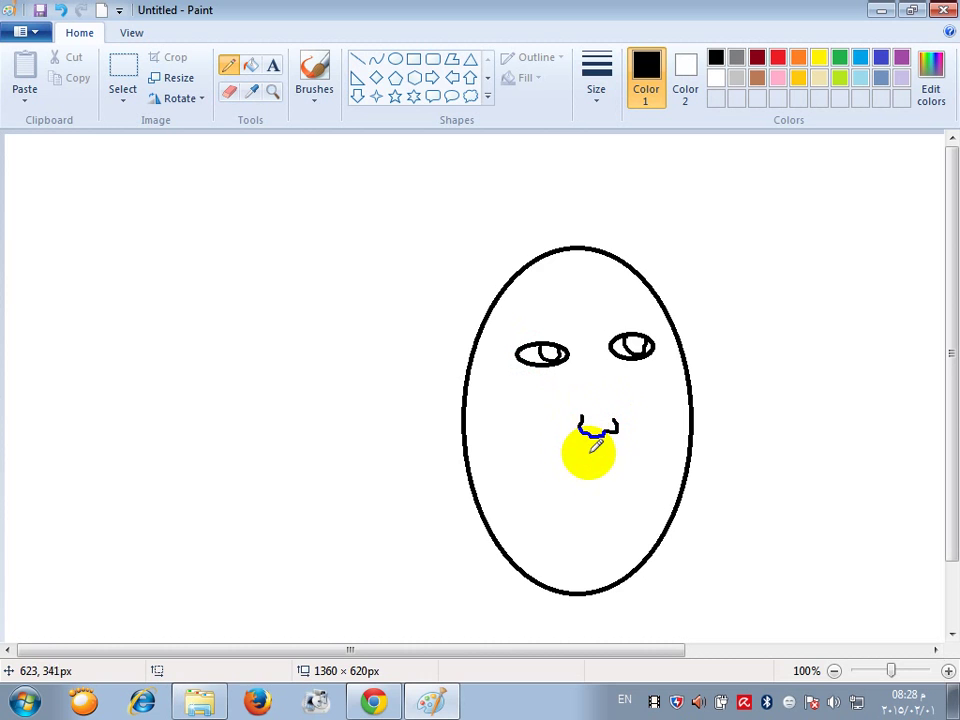
pyautogui.moveTo(577, 462); pyautogui.dragTo(608, 460)
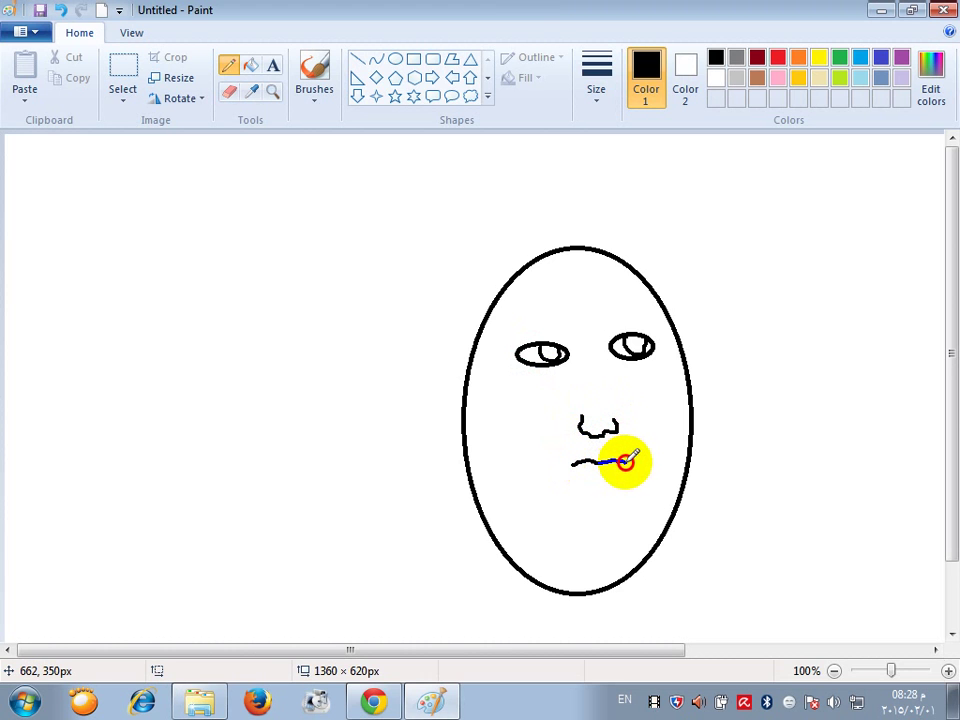
pyautogui.moveTo(627, 462)
pyautogui.mouseDown()
pyautogui.moveTo(594, 484)
pyautogui.moveTo(561, 465)
pyautogui.moveTo(606, 475)
pyautogui.moveTo(626, 463)
pyautogui.moveTo(575, 466)
pyautogui.mouseUp()
# Sketch a wide hair outline with a fringe around the head and draw an eyebrow above each eye.
pyautogui.moveTo(555, 252)
pyautogui.mouseDown()
pyautogui.moveTo(547, 294)
pyautogui.moveTo(536, 289)
pyautogui.moveTo(520, 323)
pyautogui.moveTo(509, 332)
pyautogui.moveTo(503, 324)
pyautogui.moveTo(492, 388)
pyautogui.moveTo(469, 426)
pyautogui.moveTo(480, 461)
pyautogui.moveTo(471, 498)
pyautogui.moveTo(432, 485)
pyautogui.moveTo(399, 438)
pyautogui.moveTo(379, 352)
pyautogui.moveTo(435, 277)
pyautogui.moveTo(502, 222)
pyautogui.moveTo(533, 179)
pyautogui.moveTo(564, 166)
pyautogui.moveTo(630, 175)
pyautogui.moveTo(704, 232)
pyautogui.moveTo(748, 298)
pyautogui.moveTo(771, 423)
pyautogui.moveTo(704, 491)
pyautogui.moveTo(686, 477)
pyautogui.moveTo(687, 410)
pyautogui.moveTo(651, 323)
pyautogui.moveTo(637, 308)
pyautogui.moveTo(608, 305)
pyautogui.moveTo(609, 282)
pyautogui.moveTo(572, 297)
pyautogui.moveTo(586, 241)
pyautogui.mouseUp()
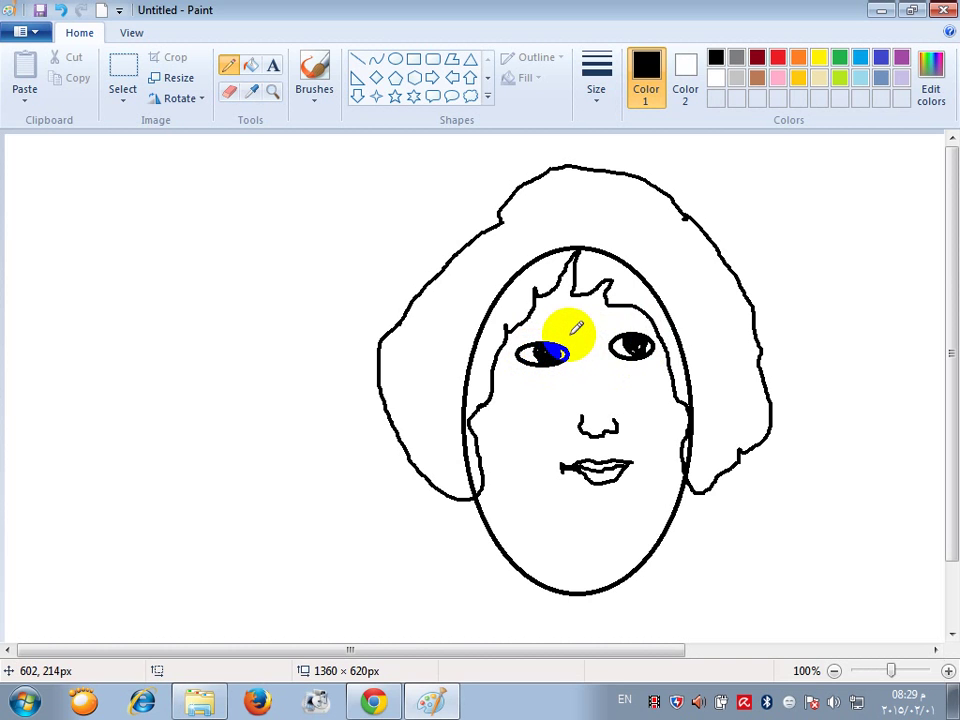
pyautogui.moveTo(569, 334); pyautogui.dragTo(533, 323)
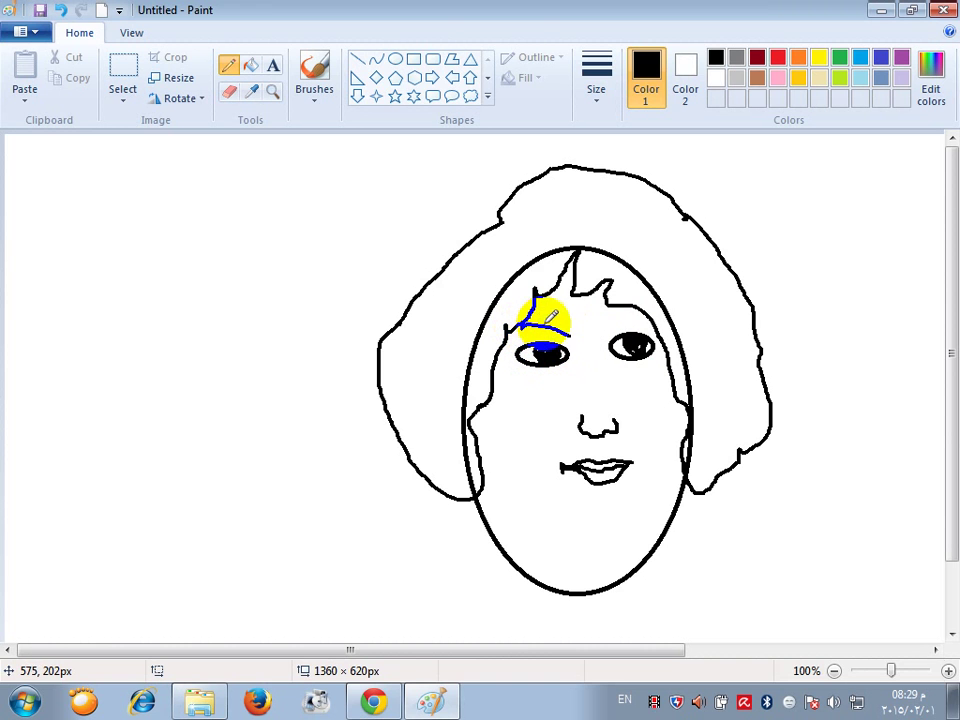
pyautogui.moveTo(599, 333); pyautogui.dragTo(645, 316)
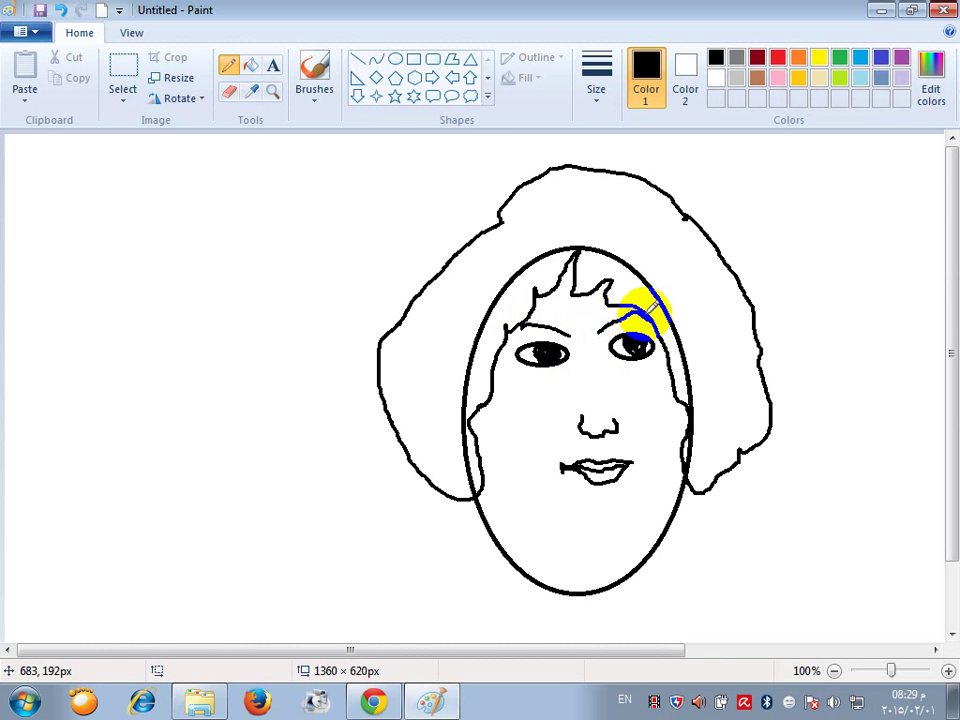
# Fill the outer hair area and both fringe sections inside the head ellipse with black.
pyautogui.click(252, 67)
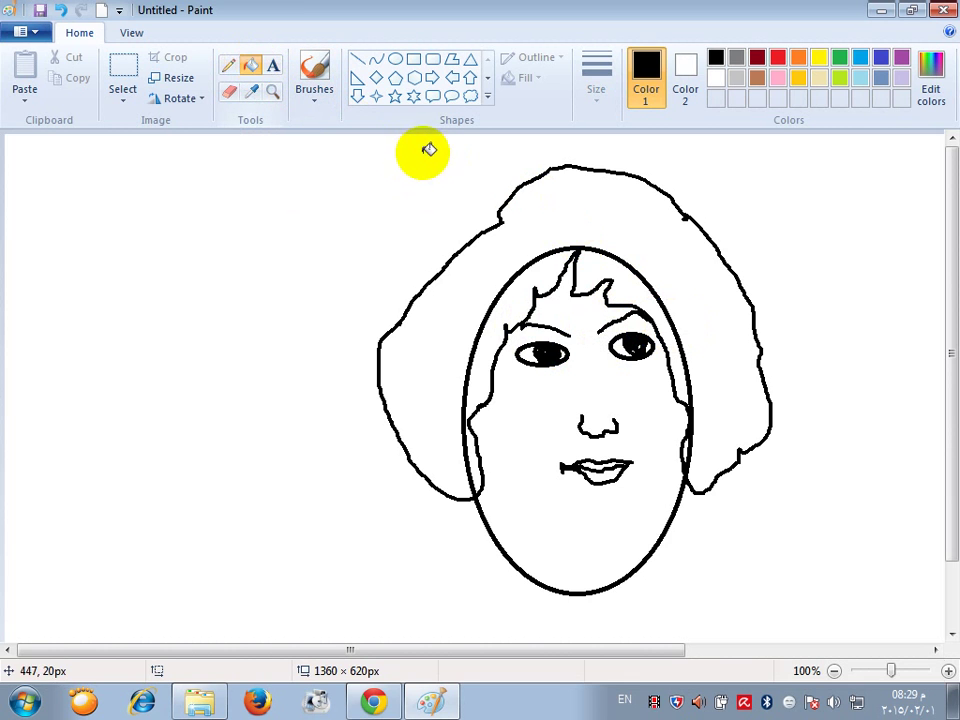
pyautogui.click(572, 197)
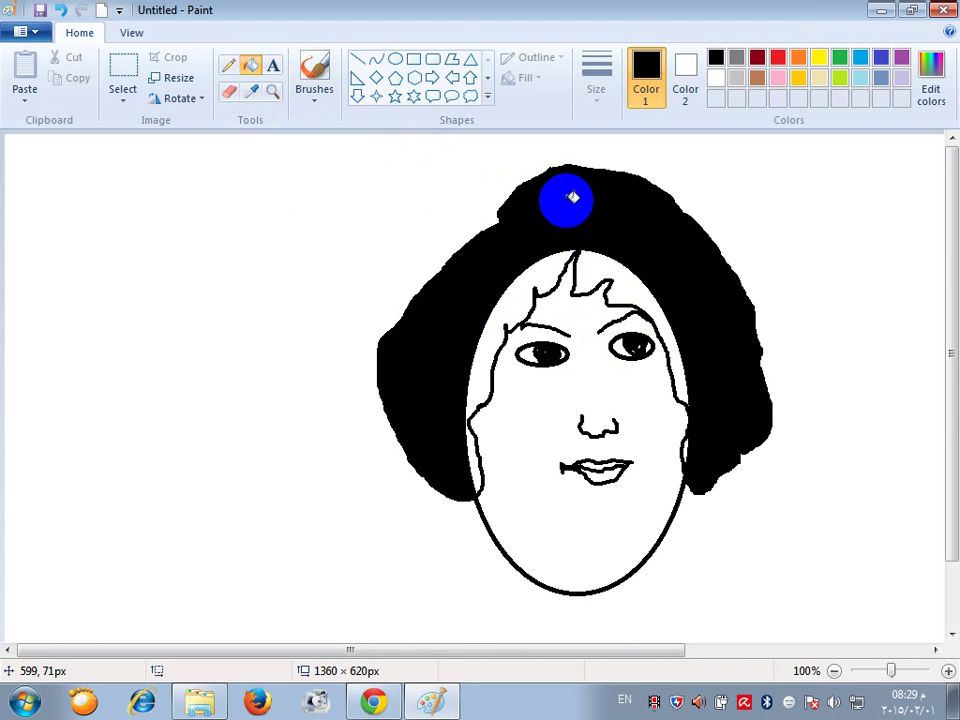
pyautogui.click(560, 267)
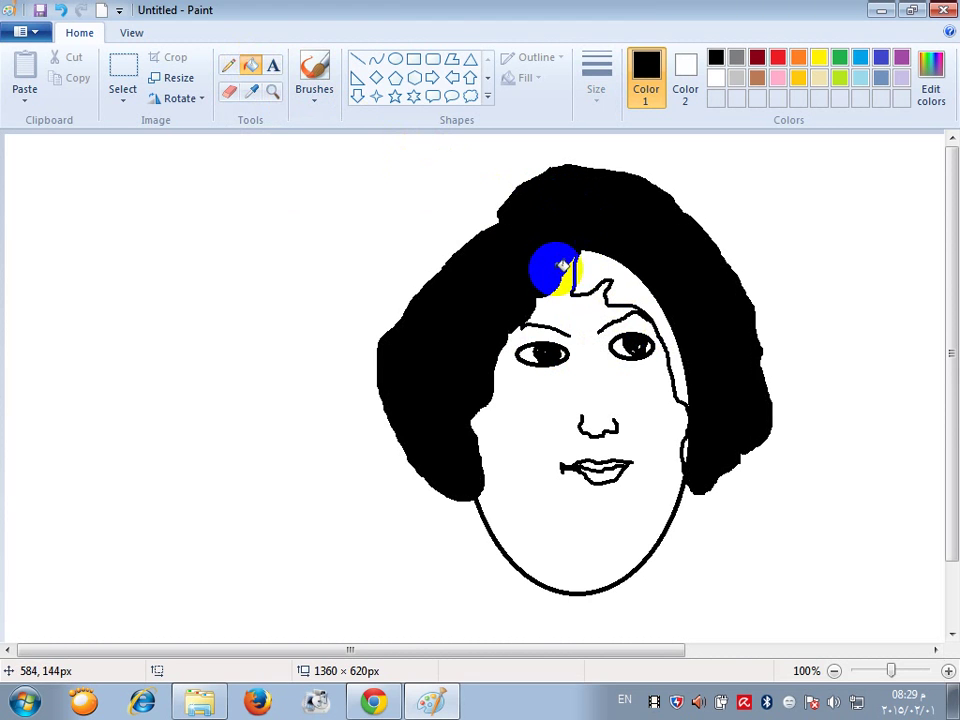
pyautogui.click(604, 273)
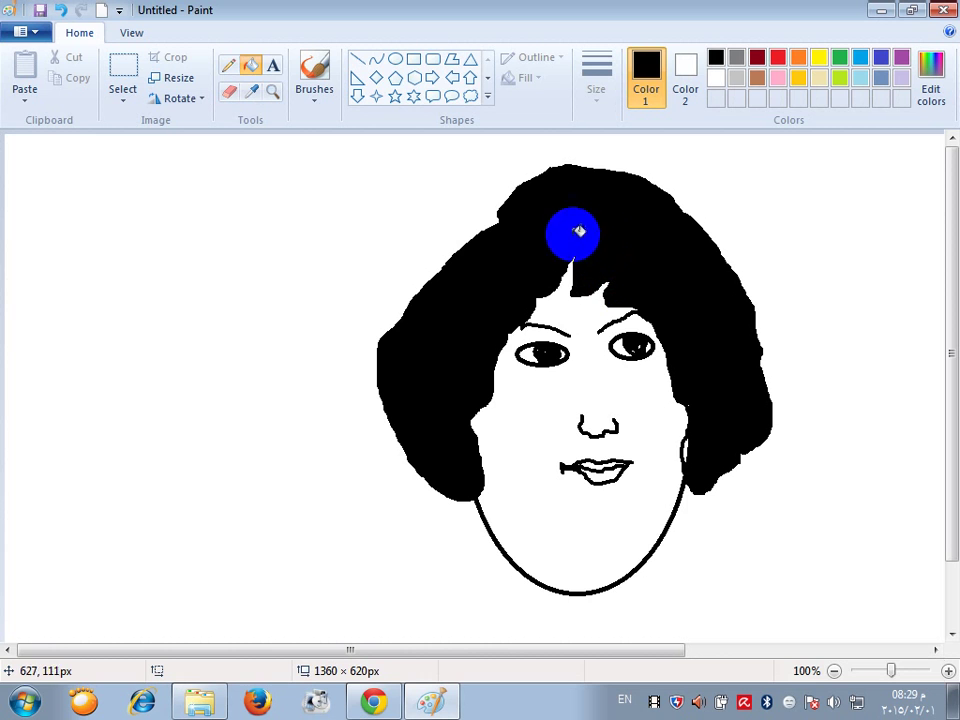
# Draw a narrower, pointed jawline inside the head with the Pencil and erase the ellipse's lower outline beneath it.
pyautogui.click(230, 72)
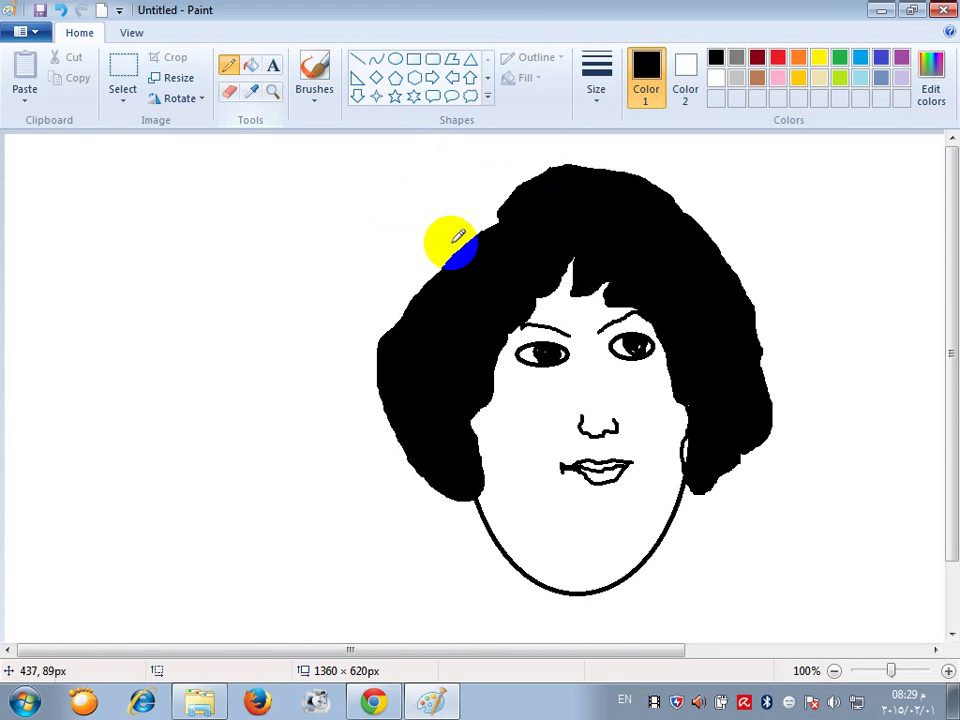
pyautogui.moveTo(448, 246); pyautogui.dragTo(522, 328)
pyautogui.click(474, 422)
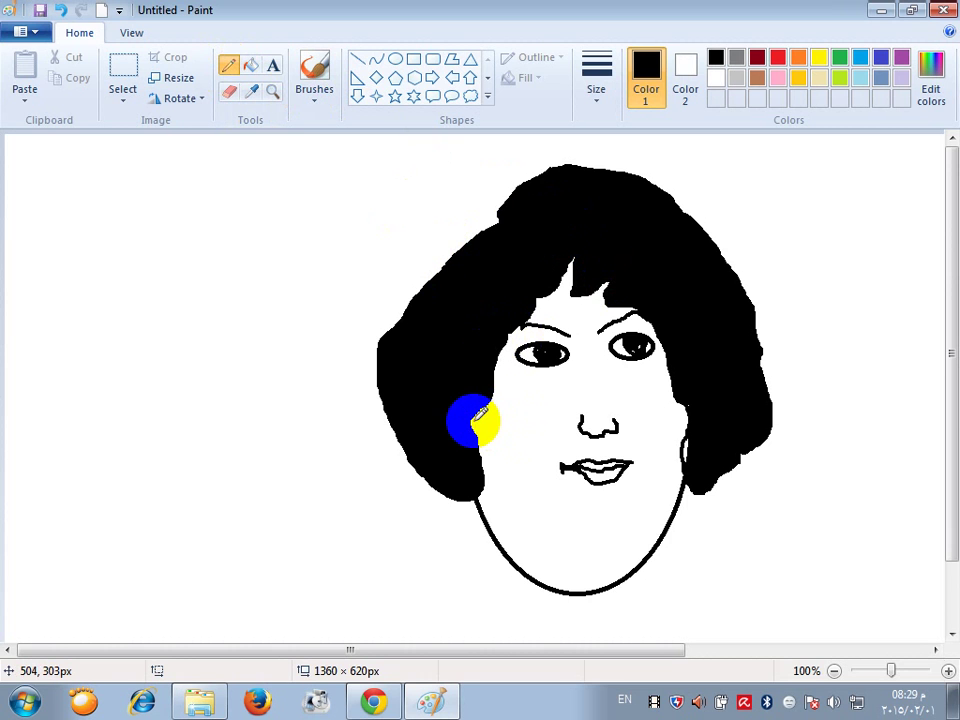
pyautogui.moveTo(479, 424); pyautogui.dragTo(494, 472)
pyautogui.moveTo(508, 494)
pyautogui.mouseDown()
pyautogui.moveTo(565, 548)
pyautogui.moveTo(596, 558)
pyautogui.moveTo(619, 550)
pyautogui.moveTo(698, 421)
pyautogui.mouseUp()
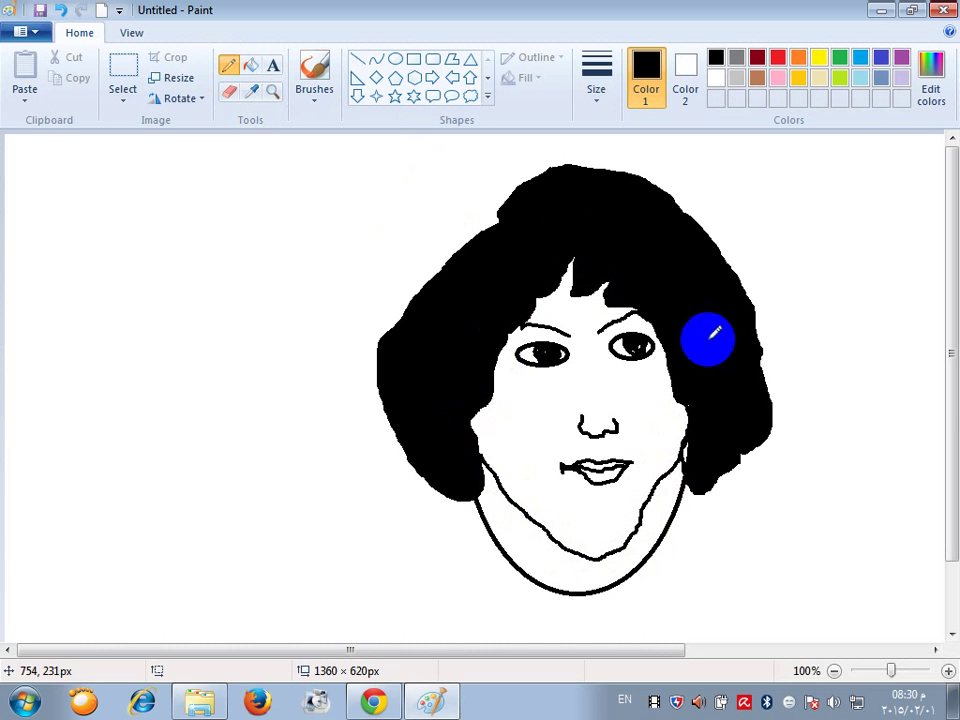
pyautogui.click(483, 243)
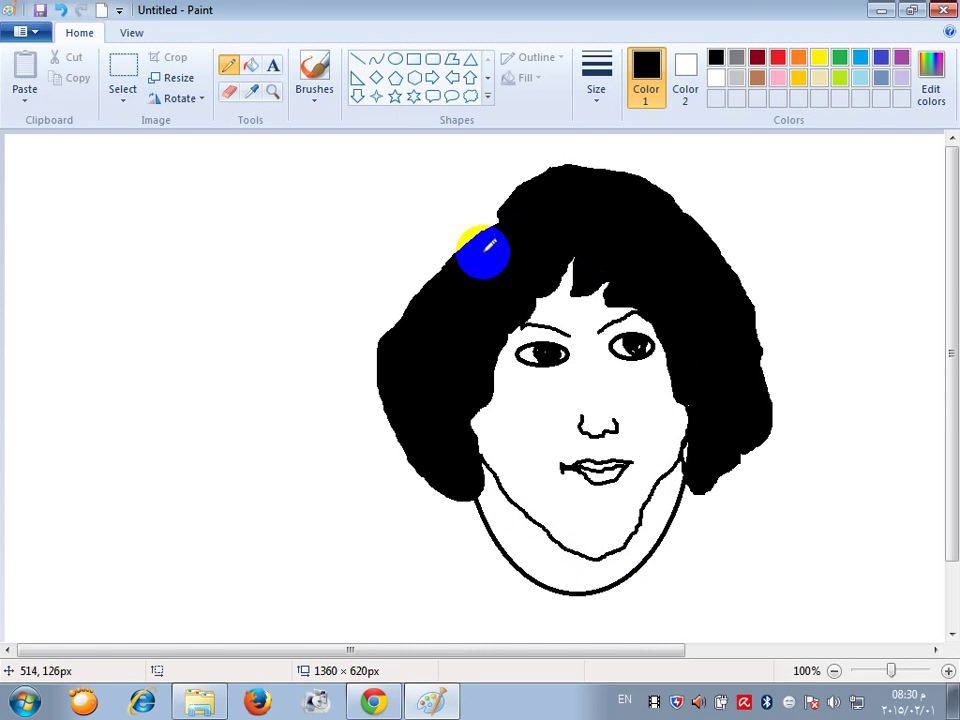
pyautogui.click(230, 92)
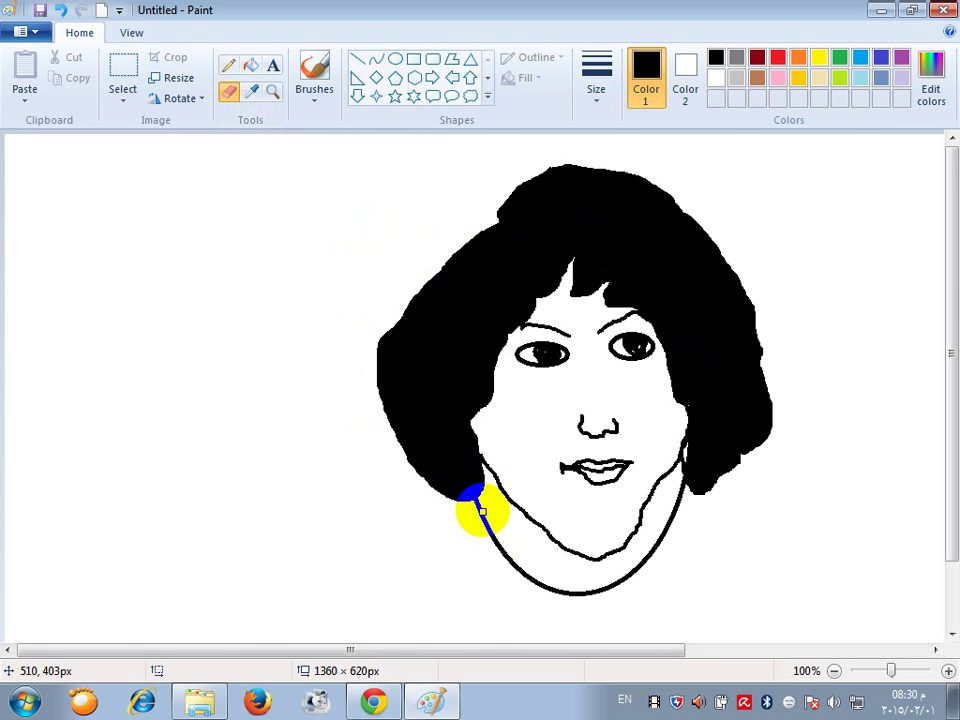
pyautogui.moveTo(479, 503)
pyautogui.mouseDown()
pyautogui.moveTo(511, 562)
pyautogui.moveTo(543, 589)
pyautogui.moveTo(579, 600)
pyautogui.moveTo(571, 595)
pyautogui.moveTo(615, 594)
pyautogui.moveTo(648, 567)
pyautogui.moveTo(633, 581)
pyautogui.moveTo(648, 553)
pyautogui.moveTo(629, 572)
pyautogui.moveTo(647, 566)
pyautogui.moveTo(685, 484)
pyautogui.moveTo(646, 556)
pyautogui.mouseUp()
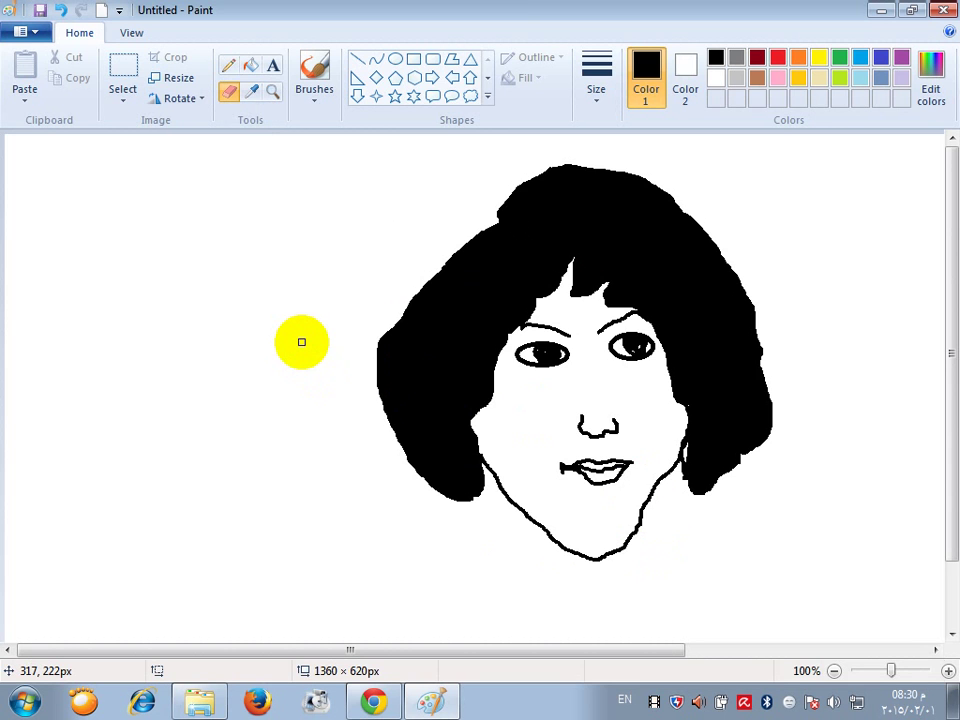
# Draw a crease from each side of the nose and a nose bridge line up to the eyes with a thinner Pencil.
pyautogui.click(228, 66)
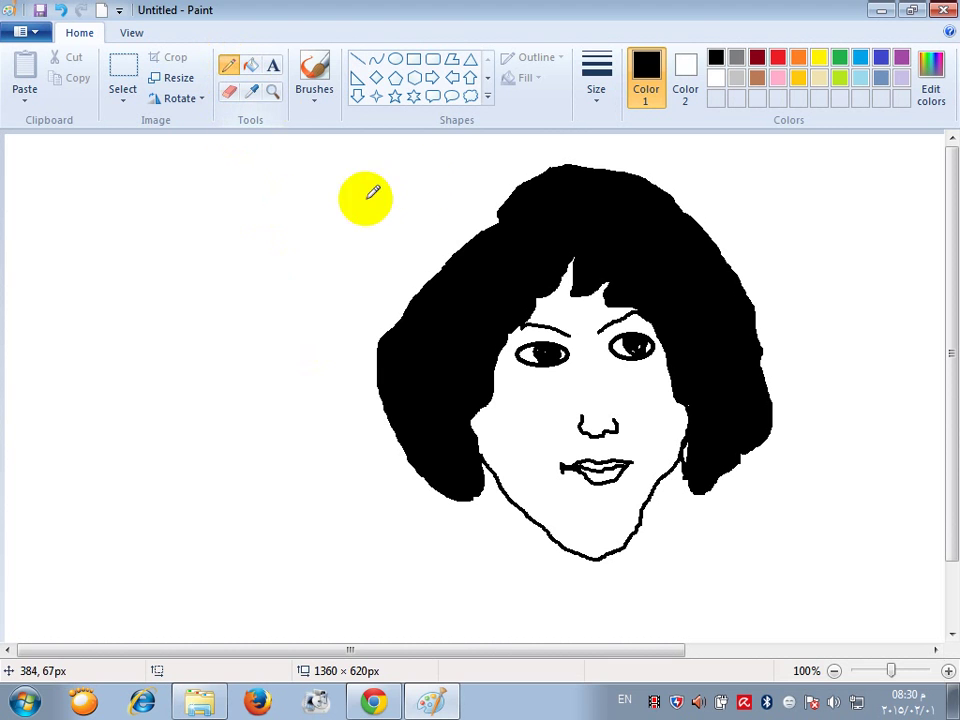
pyautogui.click(596, 92)
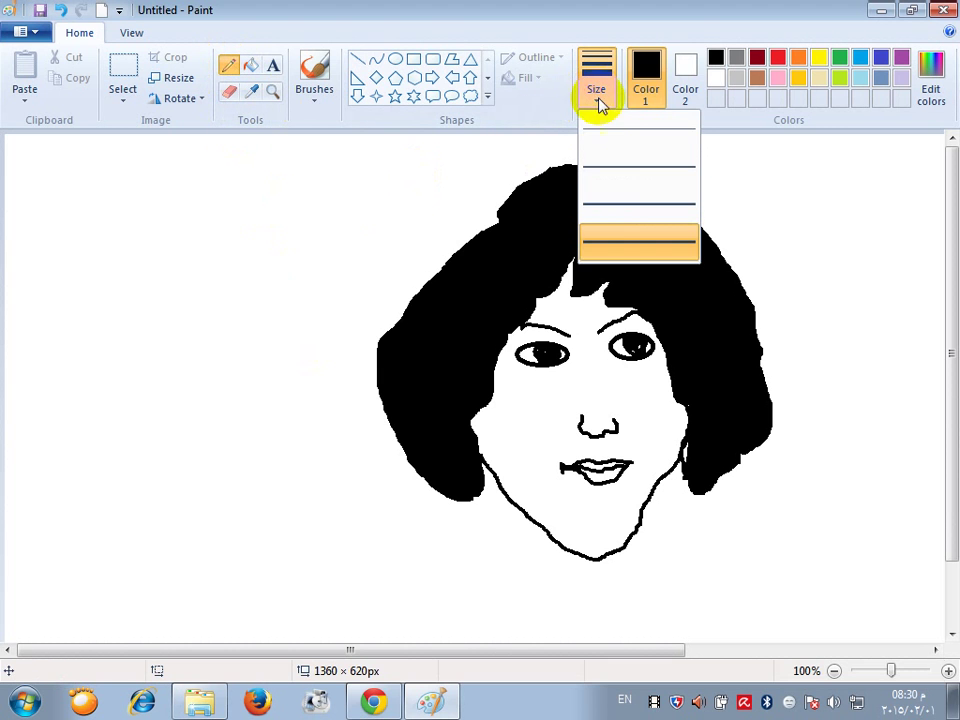
pyautogui.click(628, 168)
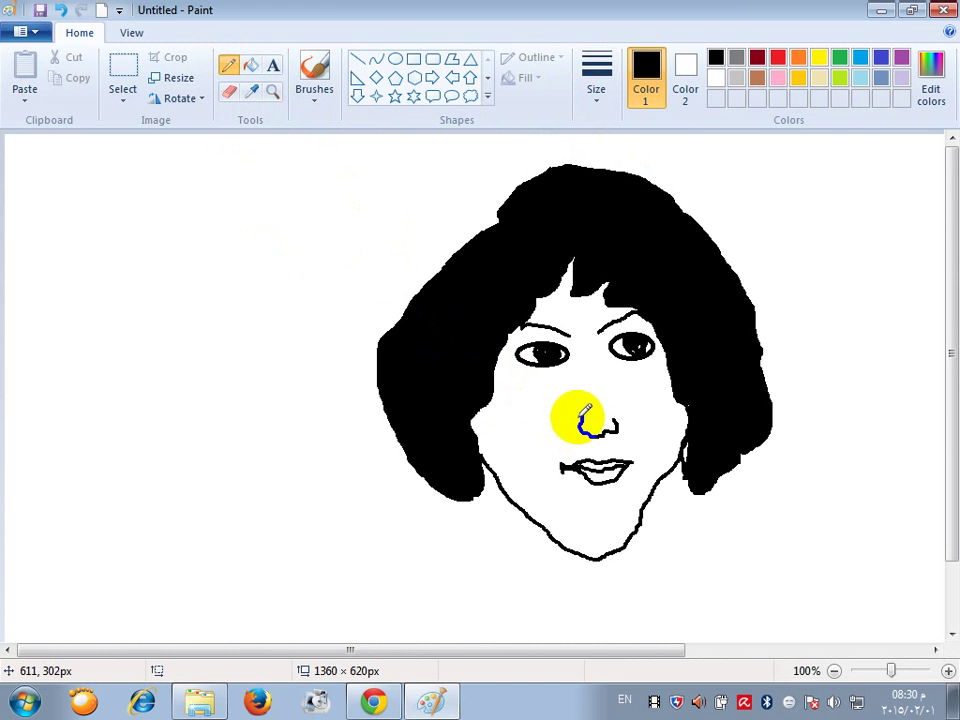
pyautogui.moveTo(571, 425); pyautogui.dragTo(555, 470)
pyautogui.moveTo(620, 418); pyautogui.dragTo(645, 438)
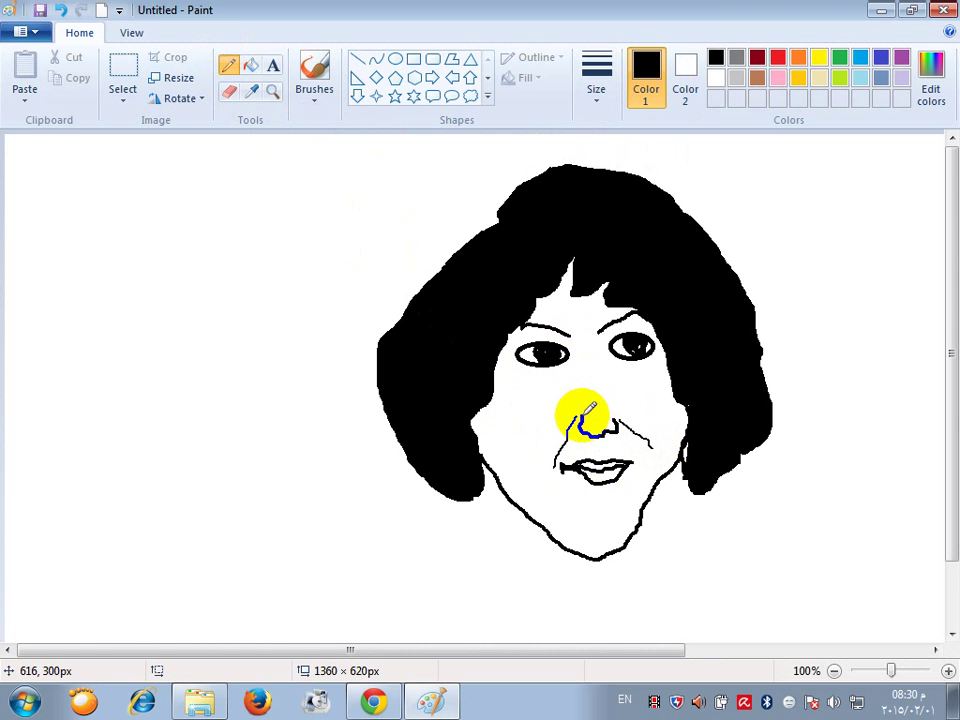
pyautogui.moveTo(576, 342); pyautogui.dragTo(592, 416)
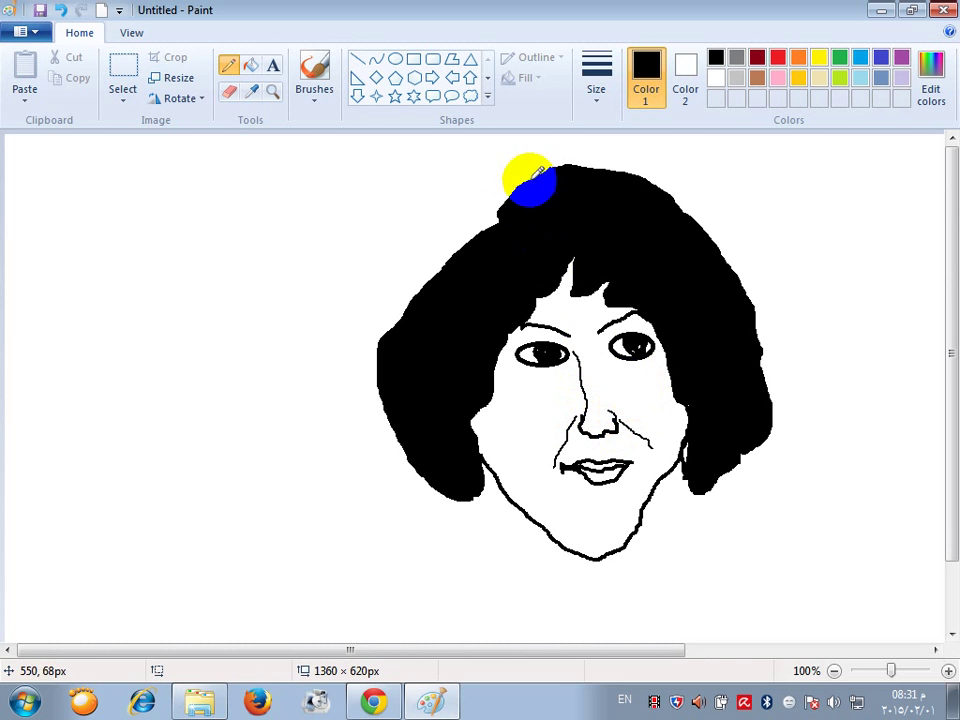
# Add a small white highlight to the pupil of each eye with the Pencil.
pyautogui.click(715, 79)
pyautogui.click(652, 346)
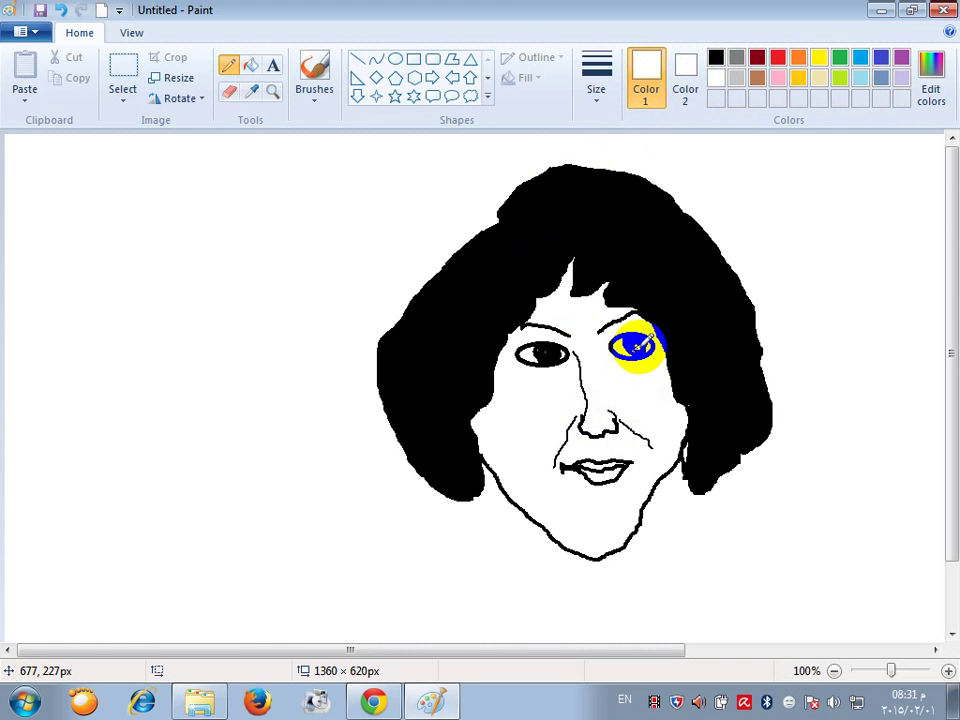
pyautogui.moveTo(640, 348); pyautogui.dragTo(627, 352)
pyautogui.click(552, 348)
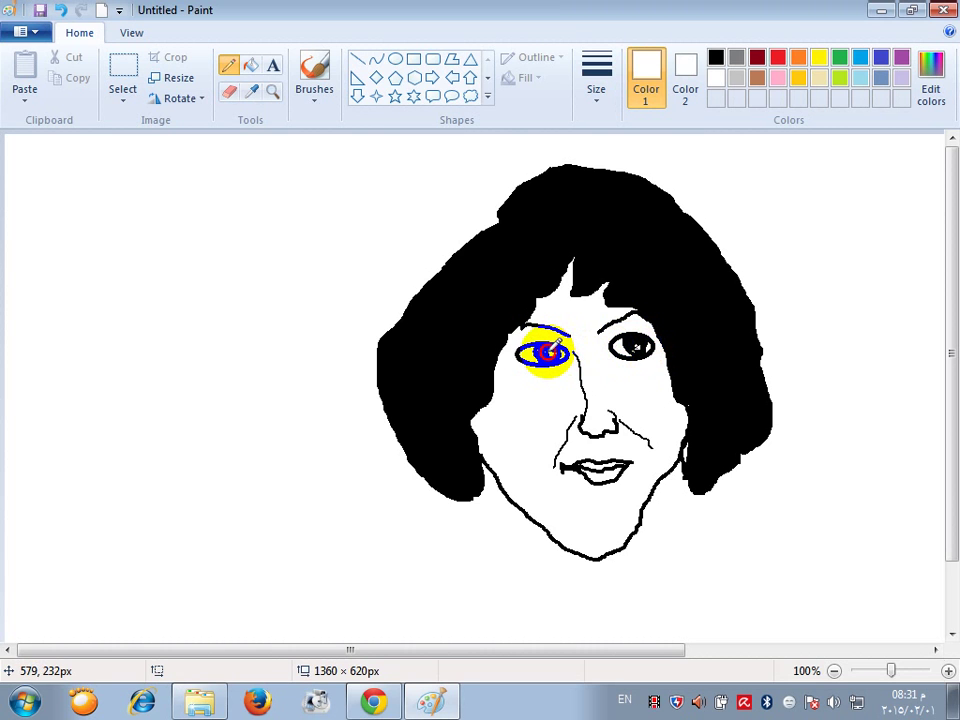
pyautogui.moveTo(554, 343); pyautogui.dragTo(550, 339)
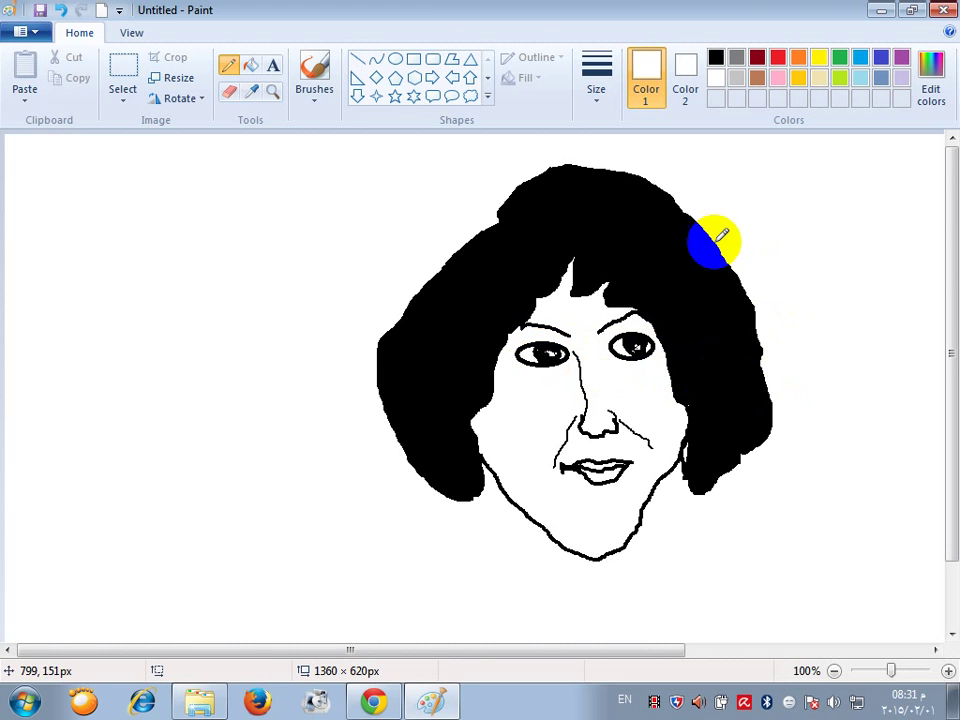
# Outline a fuller upper-left edge on the hair with the black Pencil and fill the added area black.
pyautogui.click(715, 58)
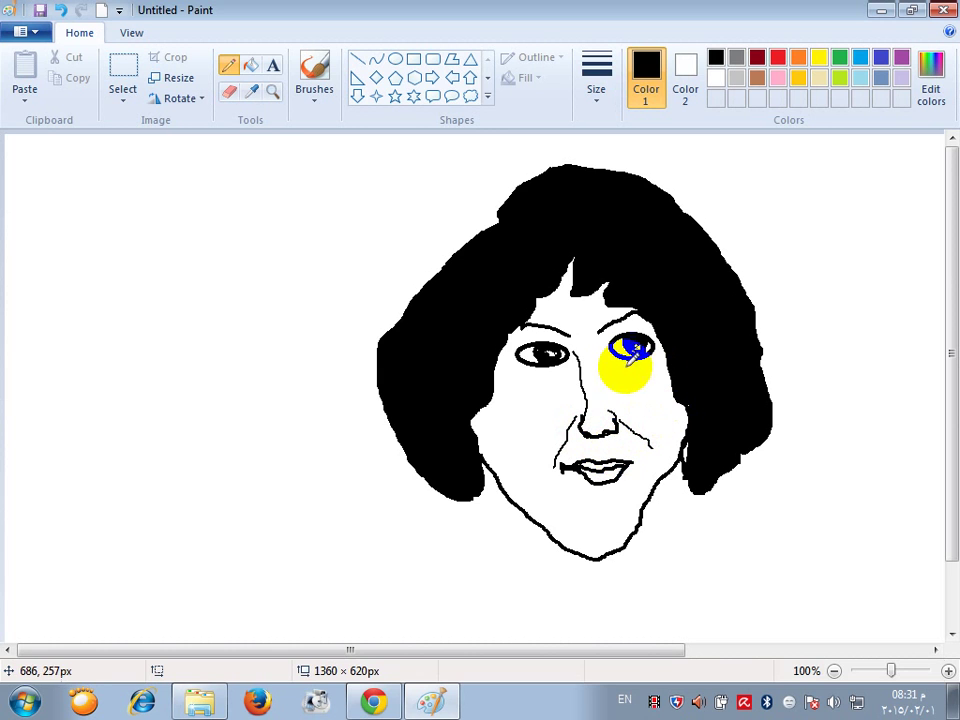
pyautogui.moveTo(633, 347); pyautogui.dragTo(703, 311)
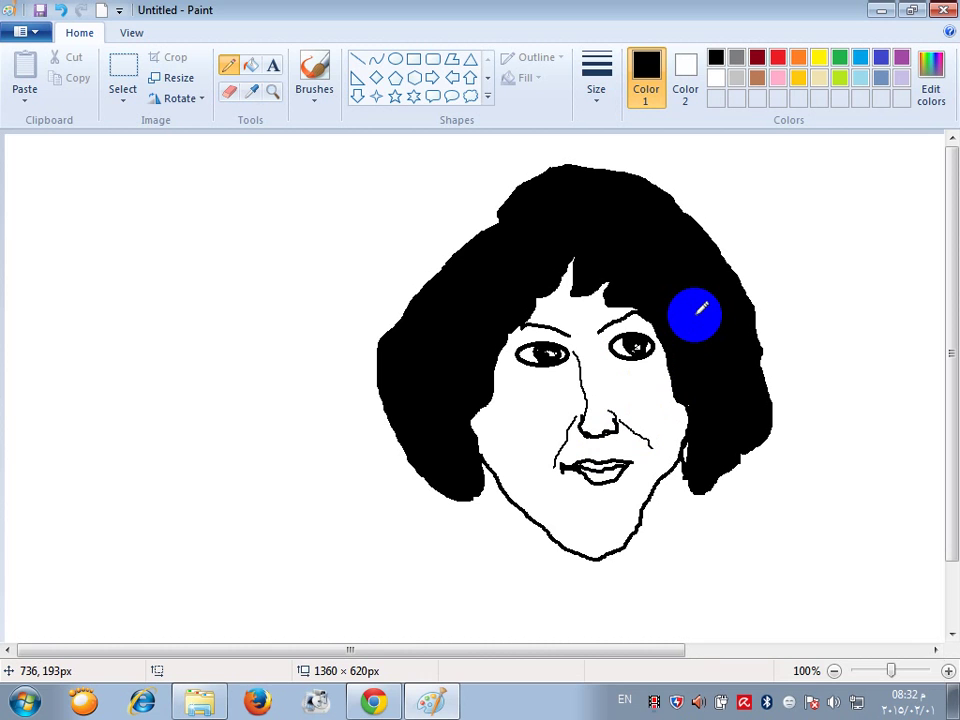
pyautogui.moveTo(703, 309)
pyautogui.mouseDown()
pyautogui.moveTo(677, 369)
pyautogui.moveTo(716, 308)
pyautogui.moveTo(533, 197)
pyautogui.moveTo(537, 174)
pyautogui.moveTo(472, 204)
pyautogui.moveTo(420, 256)
pyautogui.moveTo(390, 302)
pyautogui.moveTo(385, 349)
pyautogui.moveTo(515, 344)
pyautogui.mouseUp()
pyautogui.click(250, 65)
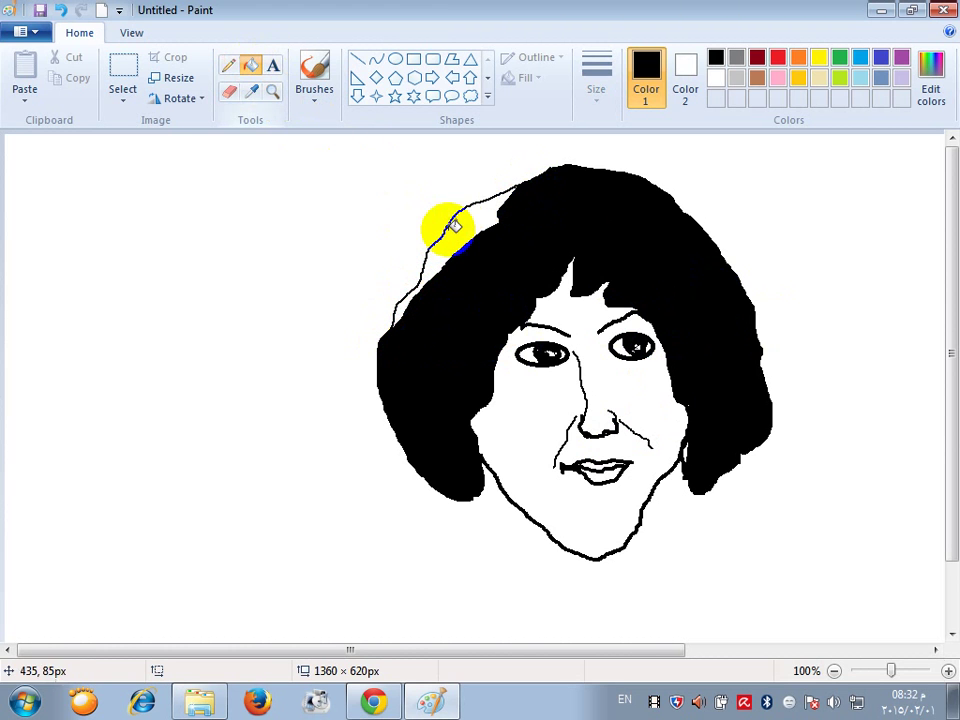
pyautogui.click(480, 244)
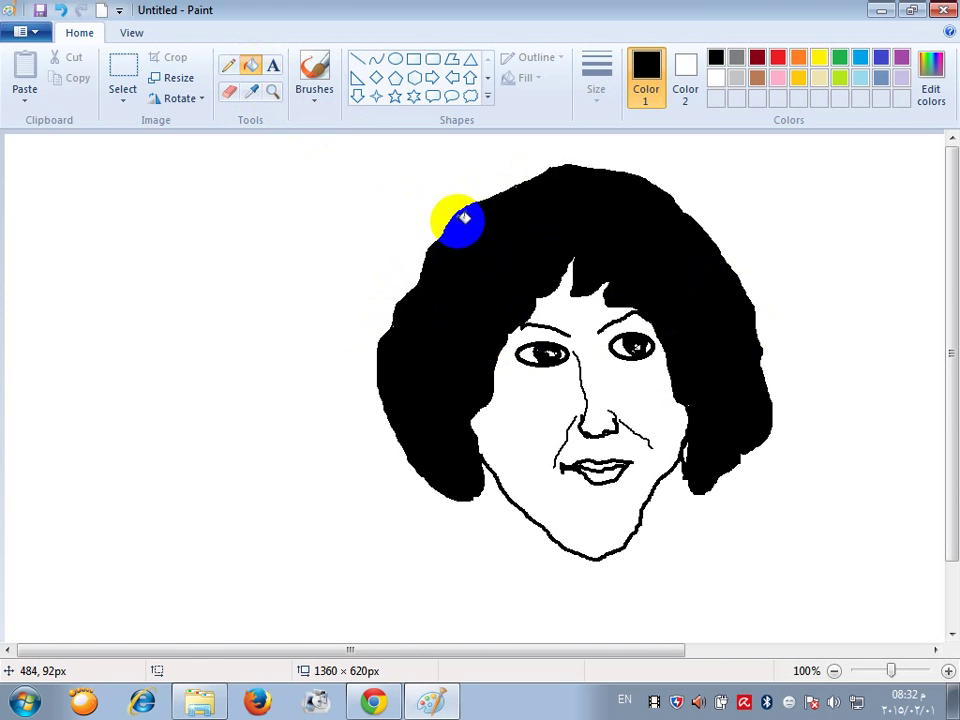
# Trim the outer edge of the hair on both sides and along the crown with the Eraser.
pyautogui.click(231, 93)
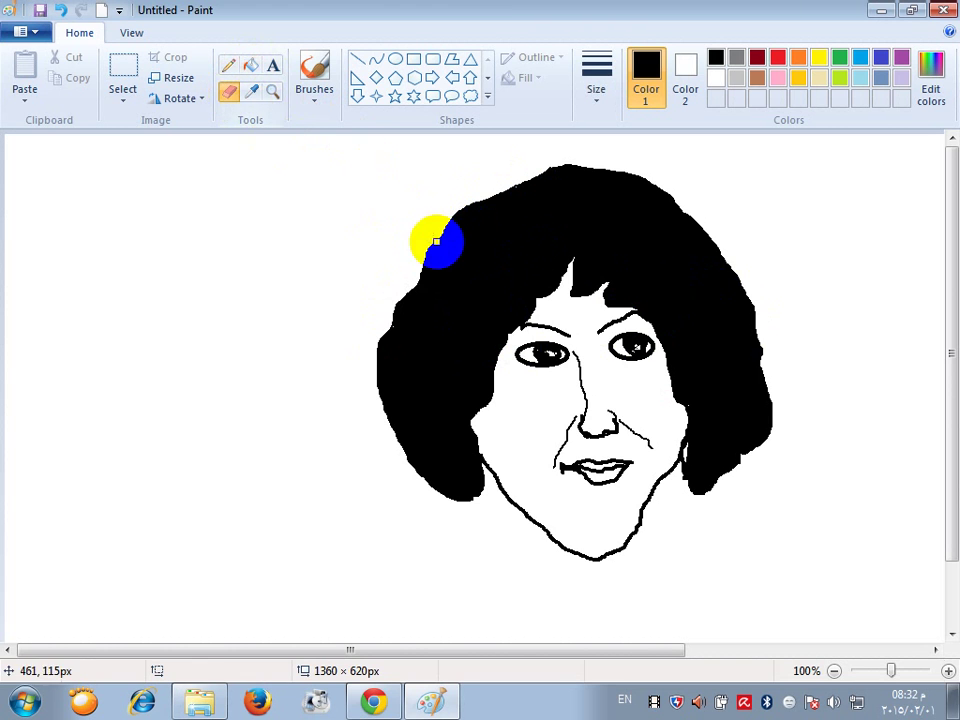
pyautogui.moveTo(474, 208)
pyautogui.mouseDown()
pyautogui.moveTo(430, 231)
pyautogui.moveTo(440, 238)
pyautogui.moveTo(392, 298)
pyautogui.moveTo(396, 326)
pyautogui.moveTo(409, 313)
pyautogui.moveTo(403, 345)
pyautogui.moveTo(378, 333)
pyautogui.moveTo(399, 338)
pyautogui.moveTo(398, 421)
pyautogui.moveTo(454, 497)
pyautogui.moveTo(379, 397)
pyautogui.moveTo(409, 439)
pyautogui.moveTo(396, 361)
pyautogui.moveTo(414, 306)
pyautogui.moveTo(413, 329)
pyautogui.moveTo(390, 321)
pyautogui.moveTo(389, 369)
pyautogui.moveTo(431, 275)
pyautogui.moveTo(425, 266)
pyautogui.moveTo(404, 322)
pyautogui.moveTo(454, 241)
pyautogui.moveTo(514, 192)
pyautogui.moveTo(456, 242)
pyautogui.moveTo(468, 222)
pyautogui.moveTo(482, 224)
pyautogui.moveTo(530, 180)
pyautogui.moveTo(571, 166)
pyautogui.moveTo(630, 174)
pyautogui.moveTo(677, 202)
pyautogui.moveTo(726, 268)
pyautogui.moveTo(735, 302)
pyautogui.moveTo(755, 436)
pyautogui.moveTo(736, 473)
pyautogui.moveTo(781, 418)
pyautogui.moveTo(768, 399)
pyautogui.moveTo(768, 417)
pyautogui.moveTo(773, 400)
pyautogui.moveTo(755, 379)
pyautogui.moveTo(763, 368)
pyautogui.moveTo(746, 368)
pyautogui.moveTo(751, 401)
pyautogui.moveTo(754, 334)
pyautogui.moveTo(740, 275)
pyautogui.moveTo(758, 339)
pyautogui.moveTo(750, 358)
pyautogui.moveTo(754, 336)
pyautogui.moveTo(733, 279)
pyautogui.moveTo(750, 296)
pyautogui.moveTo(666, 195)
pyautogui.moveTo(718, 242)
pyautogui.moveTo(732, 278)
pyautogui.mouseUp()
pyautogui.moveTo(768, 388)
pyautogui.mouseDown()
pyautogui.moveTo(752, 437)
pyautogui.moveTo(752, 401)
pyautogui.moveTo(761, 446)
pyautogui.moveTo(738, 457)
pyautogui.moveTo(746, 497)
pyautogui.mouseUp()
pyautogui.moveTo(566, 558)
pyautogui.mouseDown()
pyautogui.moveTo(474, 540)
pyautogui.moveTo(400, 436)
pyautogui.moveTo(411, 419)
pyautogui.moveTo(401, 372)
pyautogui.mouseUp()
pyautogui.moveTo(403, 385)
pyautogui.mouseDown()
pyautogui.moveTo(426, 460)
pyautogui.moveTo(471, 504)
pyautogui.moveTo(448, 499)
pyautogui.mouseUp()
pyautogui.moveTo(383, 397)
pyautogui.mouseDown()
pyautogui.moveTo(401, 349)
pyautogui.moveTo(393, 304)
pyautogui.mouseUp()
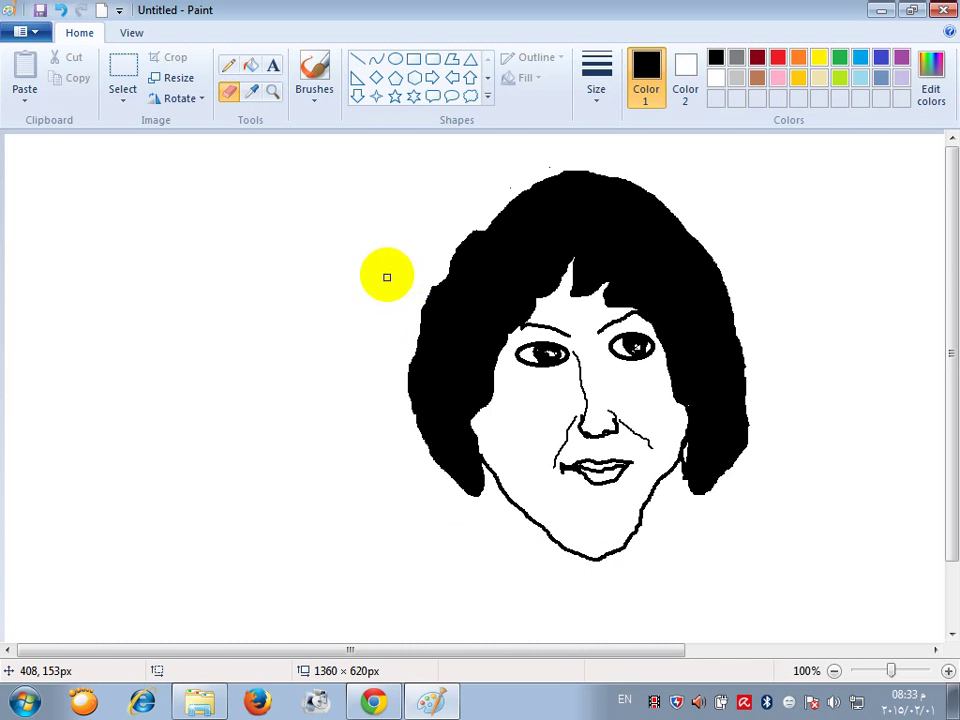
# Draw two eyebrows and two pointed eye outlines with the thickest Pencil in the blank area left of the portrait.
pyautogui.click(228, 66)
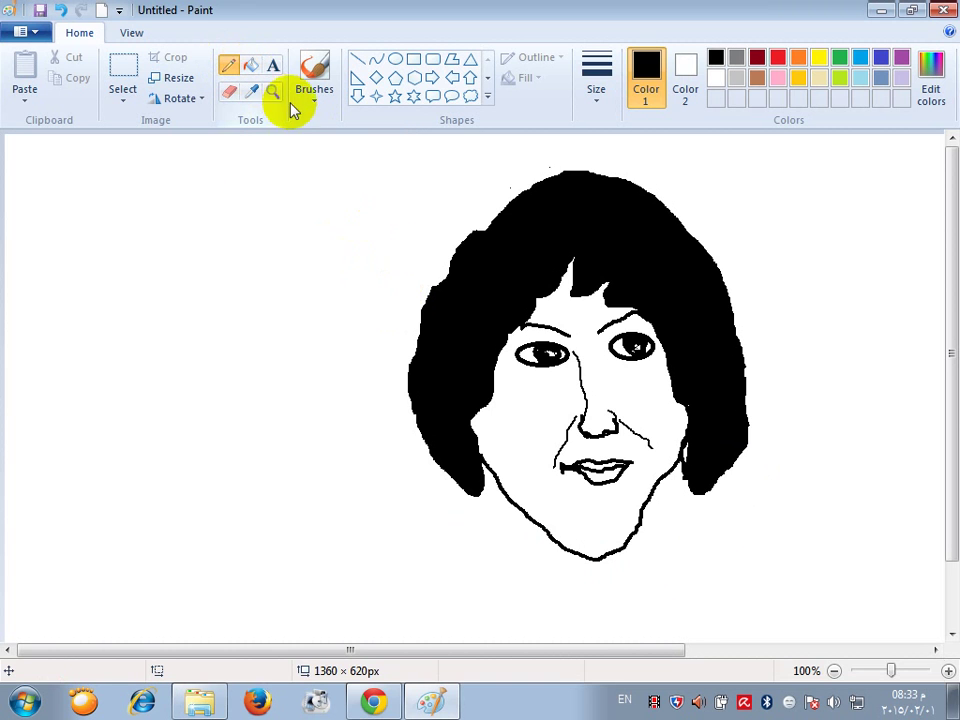
pyautogui.click(596, 90)
pyautogui.click(613, 240)
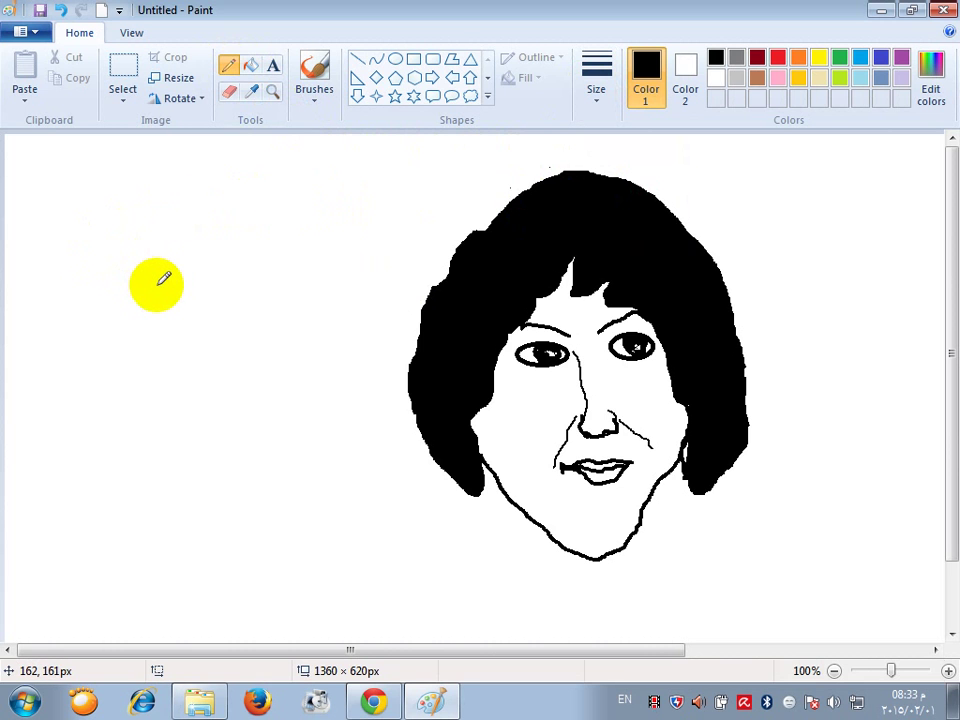
pyautogui.moveTo(140, 294); pyautogui.dragTo(79, 281)
pyautogui.moveTo(190, 297); pyautogui.dragTo(253, 280)
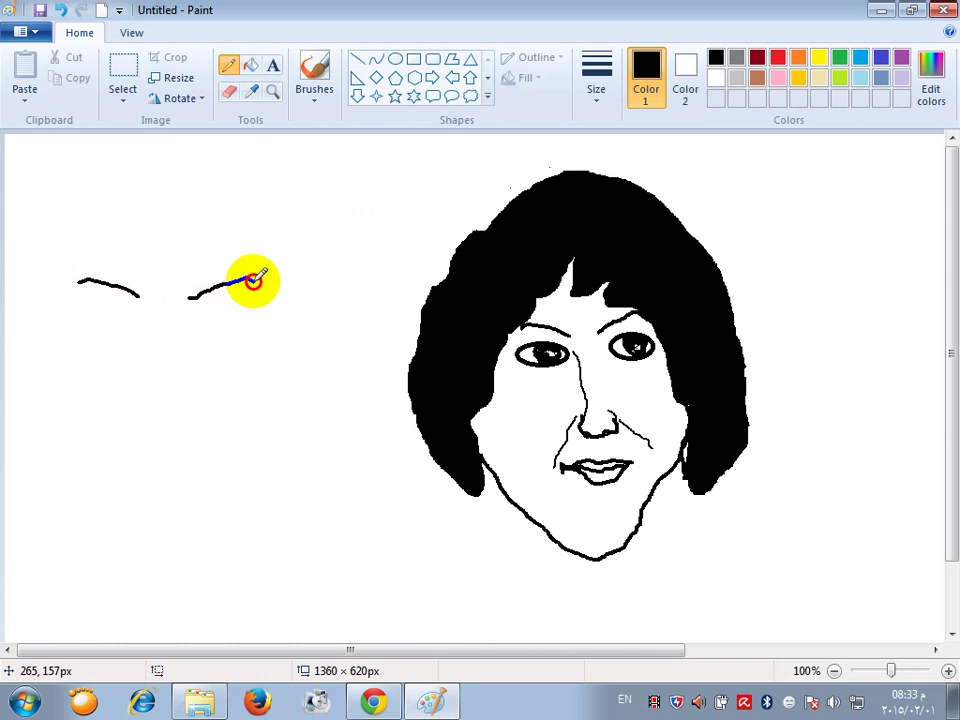
pyautogui.moveTo(196, 317)
pyautogui.mouseDown()
pyautogui.moveTo(270, 312)
pyautogui.moveTo(221, 327)
pyautogui.moveTo(204, 318)
pyautogui.moveTo(223, 317)
pyautogui.mouseUp()
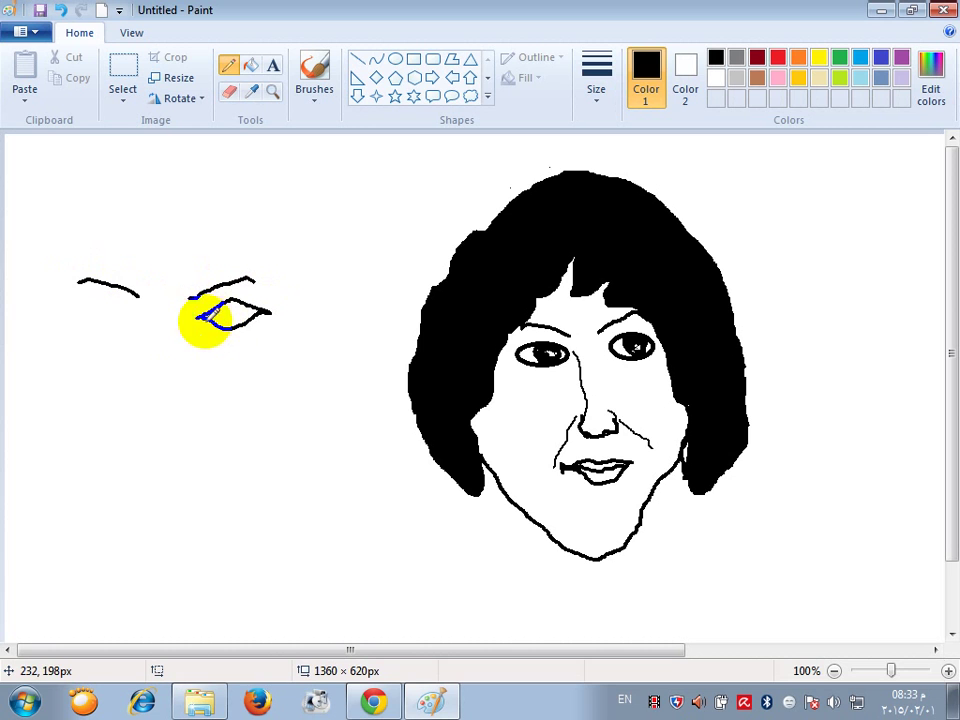
pyautogui.moveTo(137, 320)
pyautogui.mouseDown()
pyautogui.moveTo(107, 310)
pyautogui.moveTo(80, 316)
pyautogui.moveTo(110, 333)
pyautogui.moveTo(146, 333)
pyautogui.mouseUp()
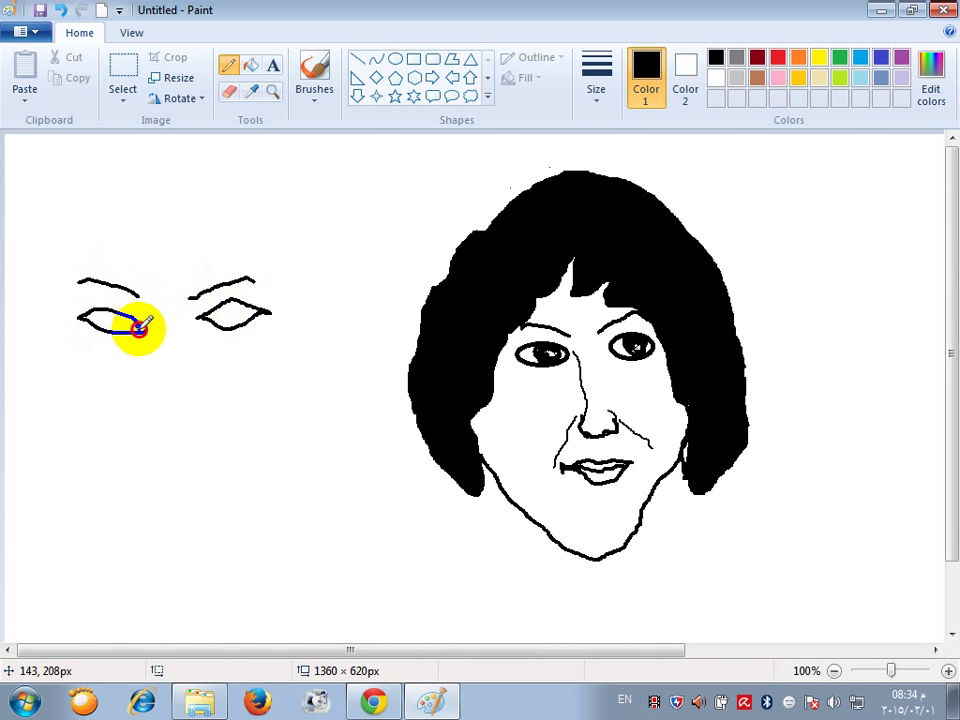
# Draw a round iris in each of the new eyes and shade it black around a small white highlight.
pyautogui.moveTo(210, 334)
pyautogui.mouseDown()
pyautogui.moveTo(226, 300)
pyautogui.moveTo(219, 321)
pyautogui.moveTo(231, 327)
pyautogui.moveTo(244, 308)
pyautogui.moveTo(114, 313)
pyautogui.mouseUp()
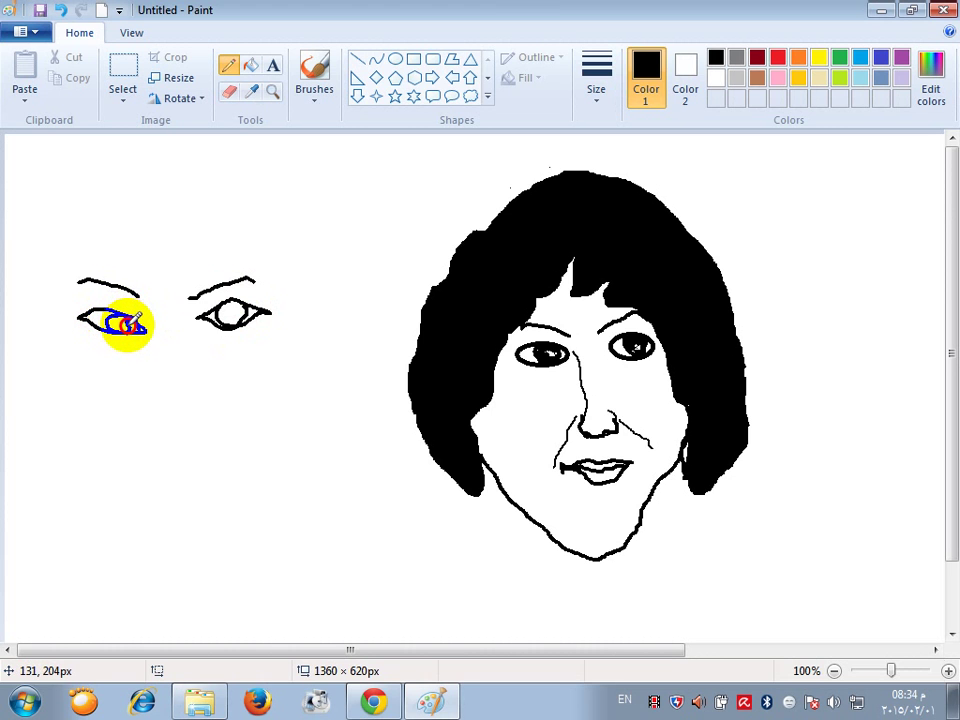
pyautogui.moveTo(126, 326)
pyautogui.mouseDown()
pyautogui.moveTo(119, 332)
pyautogui.moveTo(118, 316)
pyautogui.moveTo(128, 324)
pyautogui.moveTo(115, 316)
pyautogui.moveTo(131, 320)
pyautogui.mouseUp()
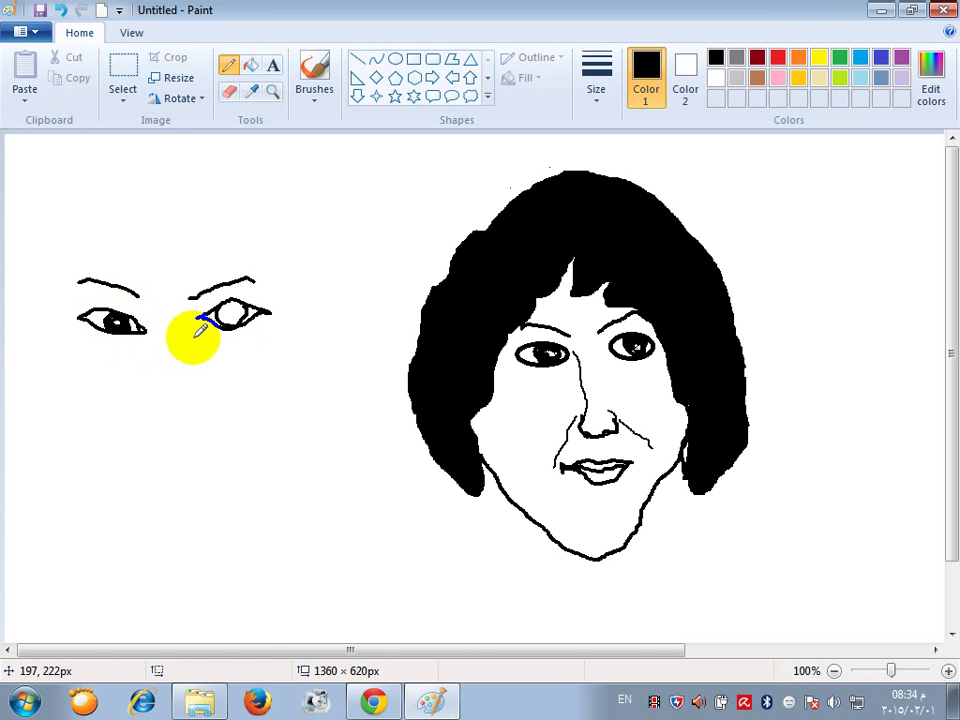
pyautogui.moveTo(240, 298)
pyautogui.mouseDown()
pyautogui.moveTo(232, 305)
pyautogui.moveTo(250, 318)
pyautogui.moveTo(238, 300)
pyautogui.moveTo(243, 312)
pyautogui.moveTo(233, 305)
pyautogui.moveTo(228, 324)
pyautogui.moveTo(229, 311)
pyautogui.moveTo(236, 324)
pyautogui.moveTo(223, 304)
pyautogui.moveTo(234, 319)
pyautogui.moveTo(225, 314)
pyautogui.moveTo(242, 307)
pyautogui.moveTo(229, 315)
pyautogui.mouseUp()
pyautogui.hotkey('ctrl', 'z')
pyautogui.hotkey('ctrl', 'z')
pyautogui.hotkey('ctrl', 'z')
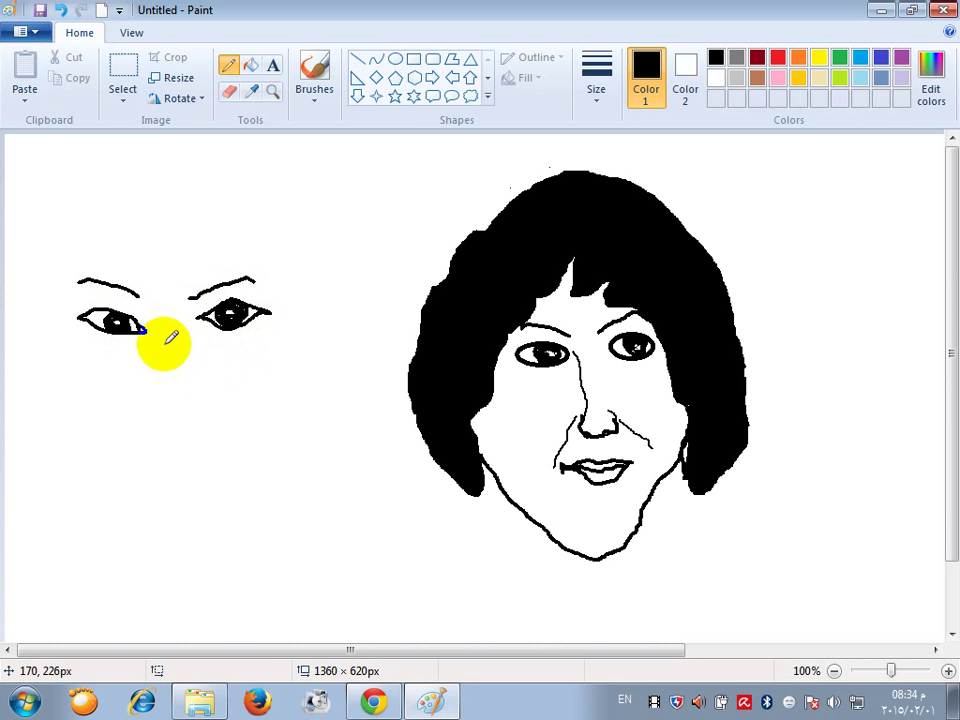
# Draw a nose with a long bridge and dark nostril below the new eyes, and a pair of lips beneath it.
pyautogui.click(189, 394)
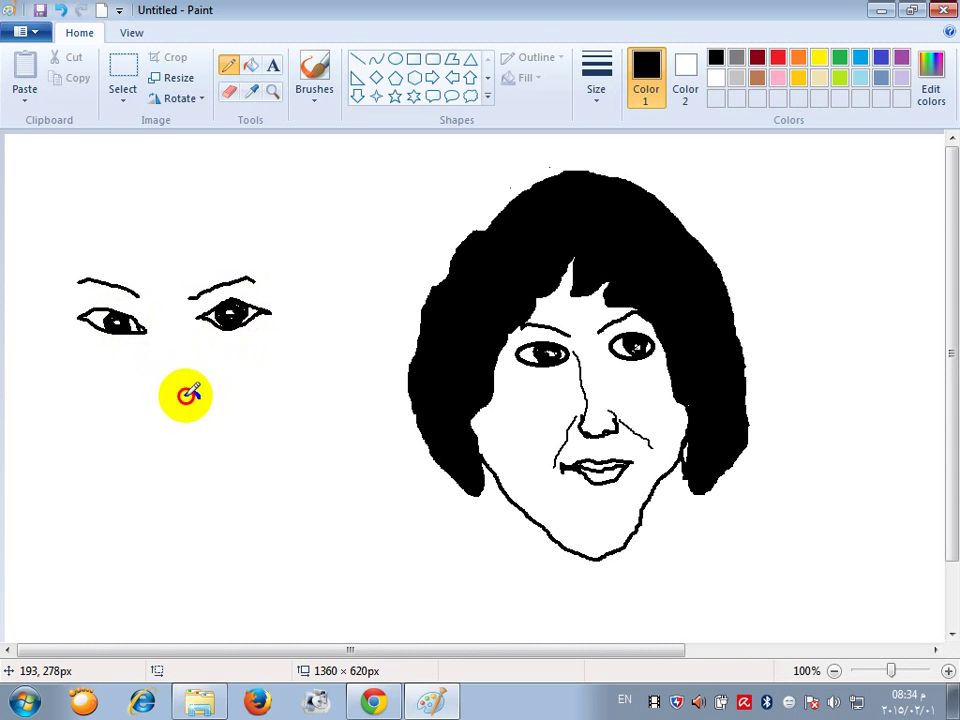
pyautogui.moveTo(189, 394); pyautogui.dragTo(175, 401)
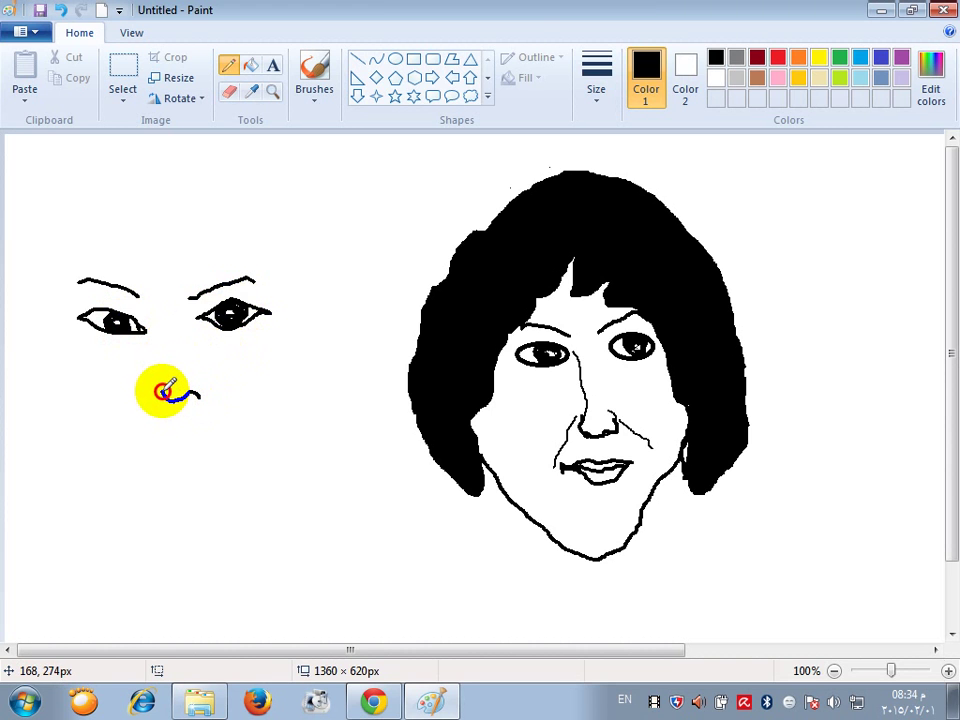
pyautogui.moveTo(155, 390); pyautogui.dragTo(150, 307)
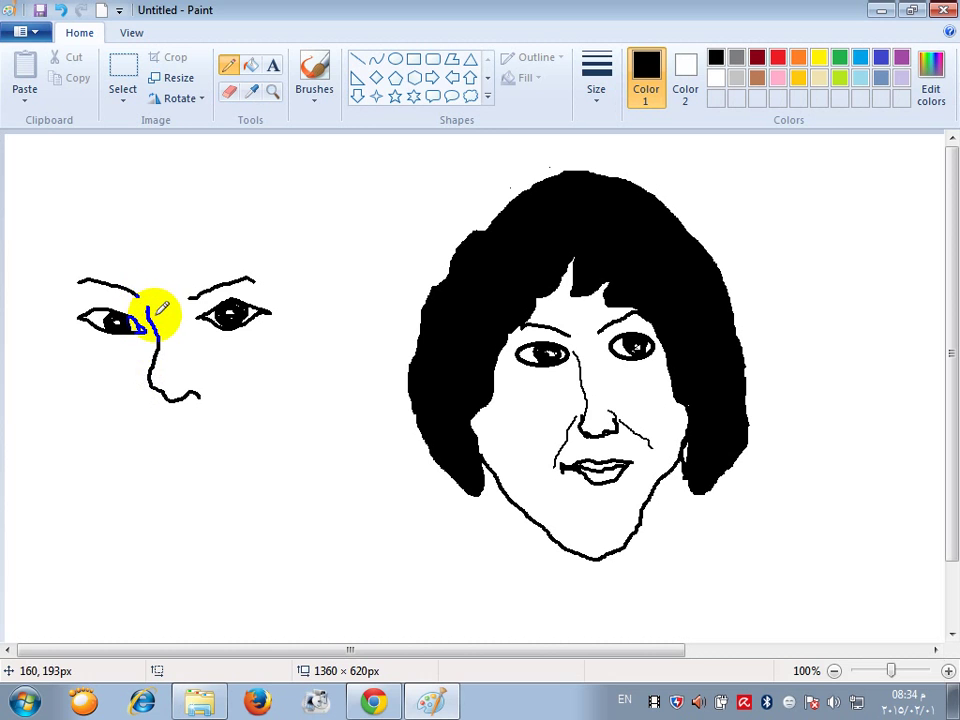
pyautogui.click(204, 373)
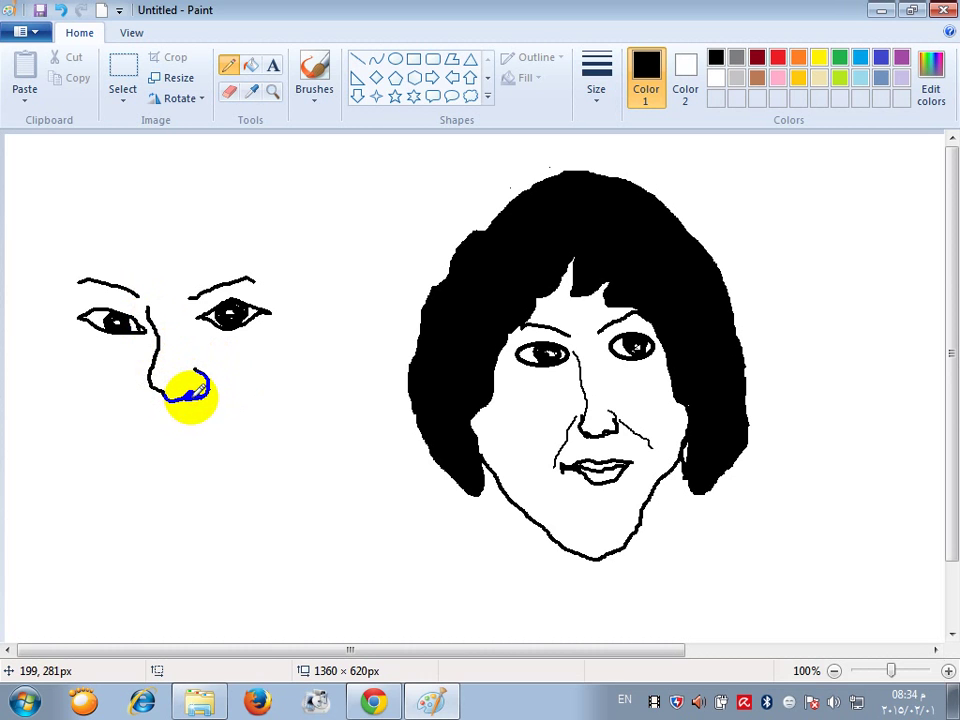
pyautogui.moveTo(201, 386); pyautogui.dragTo(202, 388)
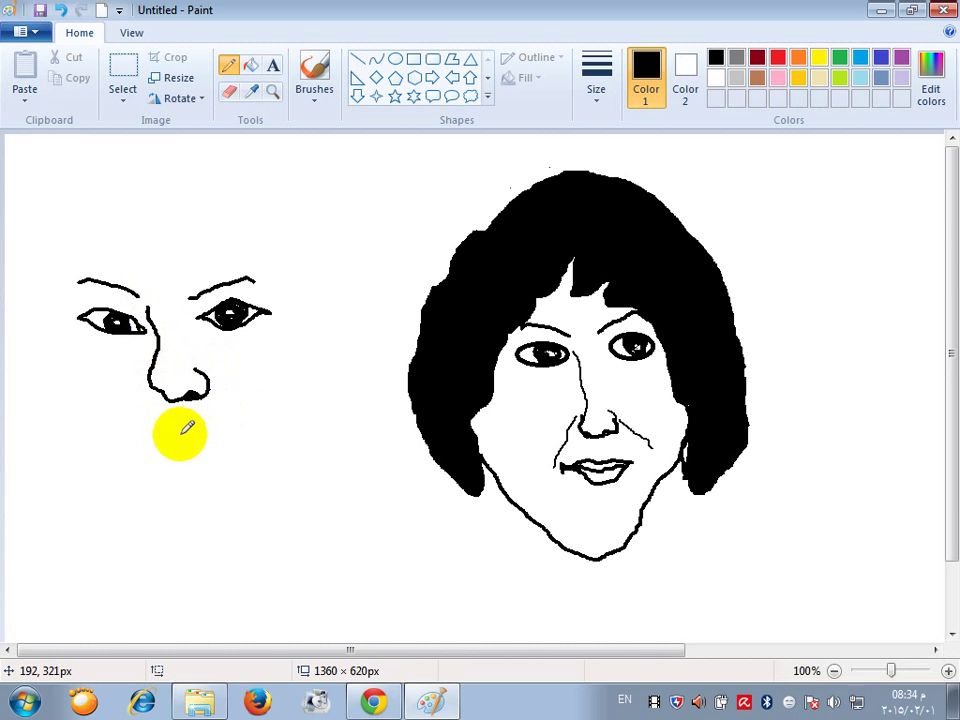
pyautogui.moveTo(183, 424); pyautogui.dragTo(181, 416)
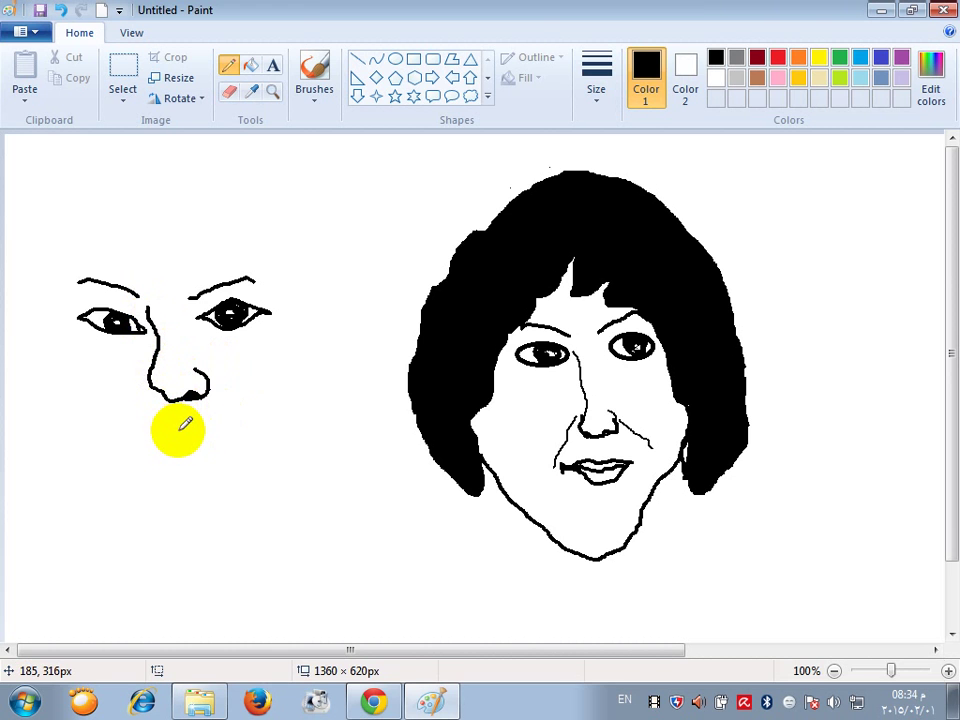
pyautogui.moveTo(131, 441)
pyautogui.mouseDown()
pyautogui.moveTo(206, 426)
pyautogui.moveTo(224, 435)
pyautogui.moveTo(166, 453)
pyautogui.moveTo(134, 439)
pyautogui.moveTo(218, 431)
pyautogui.mouseUp()
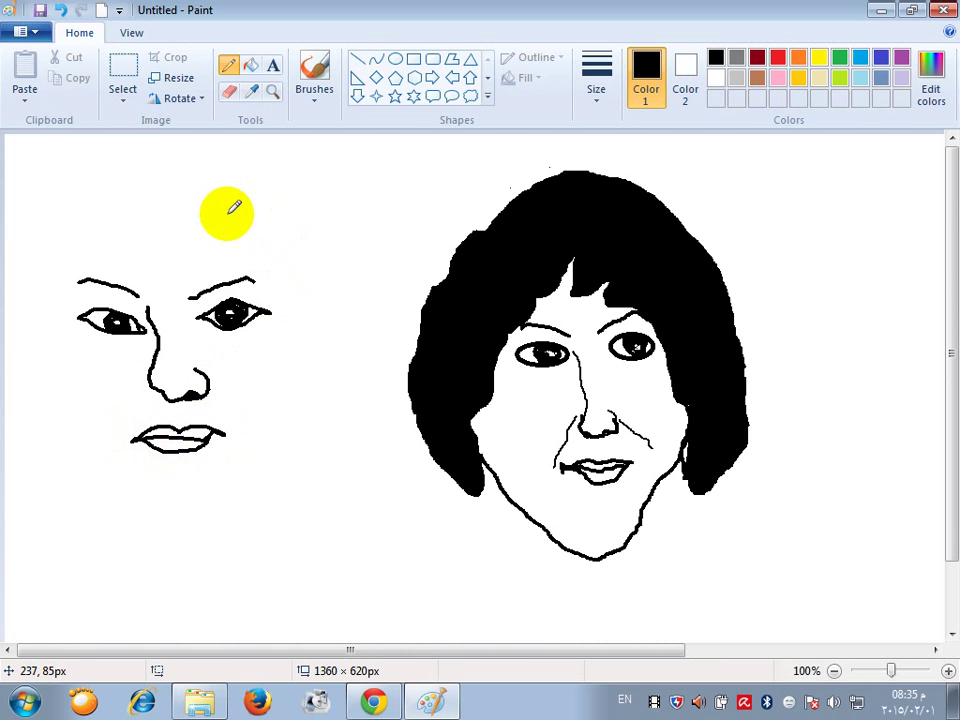
# Sketch a pointed jawline and a chin-length hair outline with a jagged fringe around the new face.
pyautogui.moveTo(112, 175)
pyautogui.mouseDown()
pyautogui.moveTo(194, 180)
pyautogui.moveTo(238, 204)
pyautogui.moveTo(290, 283)
pyautogui.moveTo(288, 355)
pyautogui.moveTo(268, 435)
pyautogui.moveTo(235, 489)
pyautogui.moveTo(158, 533)
pyautogui.moveTo(88, 460)
pyautogui.moveTo(60, 388)
pyautogui.moveTo(54, 308)
pyautogui.moveTo(78, 222)
pyautogui.moveTo(108, 189)
pyautogui.moveTo(129, 178)
pyautogui.moveTo(194, 193)
pyautogui.moveTo(162, 190)
pyautogui.moveTo(147, 202)
pyautogui.moveTo(129, 248)
pyautogui.moveTo(143, 197)
pyautogui.moveTo(110, 228)
pyautogui.moveTo(107, 272)
pyautogui.moveTo(81, 243)
pyautogui.moveTo(61, 312)
pyautogui.moveTo(119, 420)
pyautogui.moveTo(66, 393)
pyautogui.moveTo(120, 432)
pyautogui.moveTo(66, 413)
pyautogui.moveTo(45, 348)
pyautogui.moveTo(78, 446)
pyautogui.moveTo(120, 472)
pyautogui.moveTo(51, 455)
pyautogui.moveTo(9, 317)
pyautogui.moveTo(58, 246)
pyautogui.moveTo(21, 270)
pyautogui.moveTo(32, 237)
pyautogui.moveTo(107, 159)
pyautogui.moveTo(204, 154)
pyautogui.moveTo(261, 176)
pyautogui.moveTo(303, 230)
pyautogui.moveTo(330, 300)
pyautogui.moveTo(332, 381)
pyautogui.moveTo(298, 459)
pyautogui.moveTo(279, 476)
pyautogui.moveTo(237, 482)
pyautogui.moveTo(293, 328)
pyautogui.moveTo(263, 340)
pyautogui.moveTo(263, 247)
pyautogui.moveTo(230, 258)
pyautogui.moveTo(228, 210)
pyautogui.moveTo(205, 278)
pyautogui.moveTo(220, 193)
pyautogui.moveTo(160, 235)
pyautogui.moveTo(180, 189)
pyautogui.moveTo(140, 283)
pyautogui.moveTo(165, 190)
pyautogui.moveTo(214, 196)
pyautogui.mouseUp()
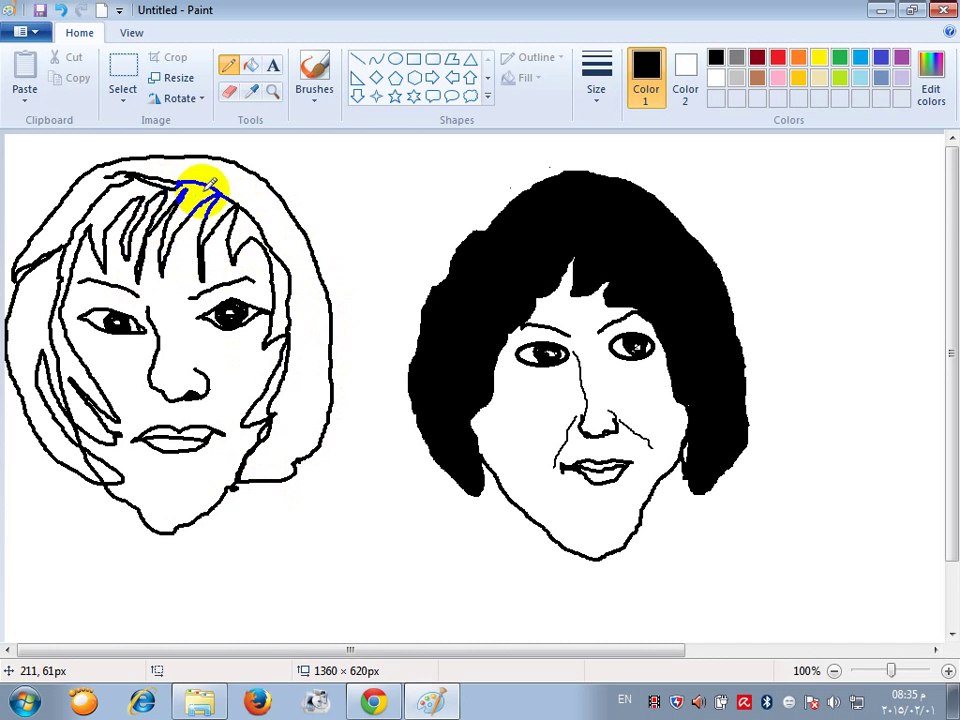
# Fill the crown, side and fringe sections of the second woman's hair with black.
pyautogui.click(250, 65)
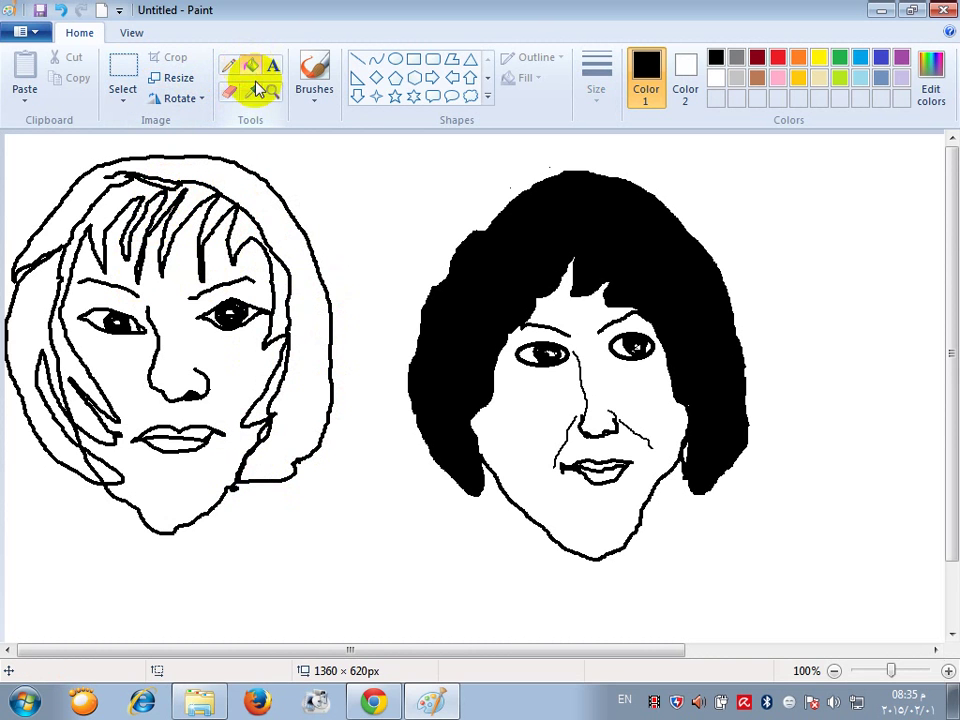
pyautogui.moveTo(255, 190); pyautogui.dragTo(188, 188)
pyautogui.click(95, 198)
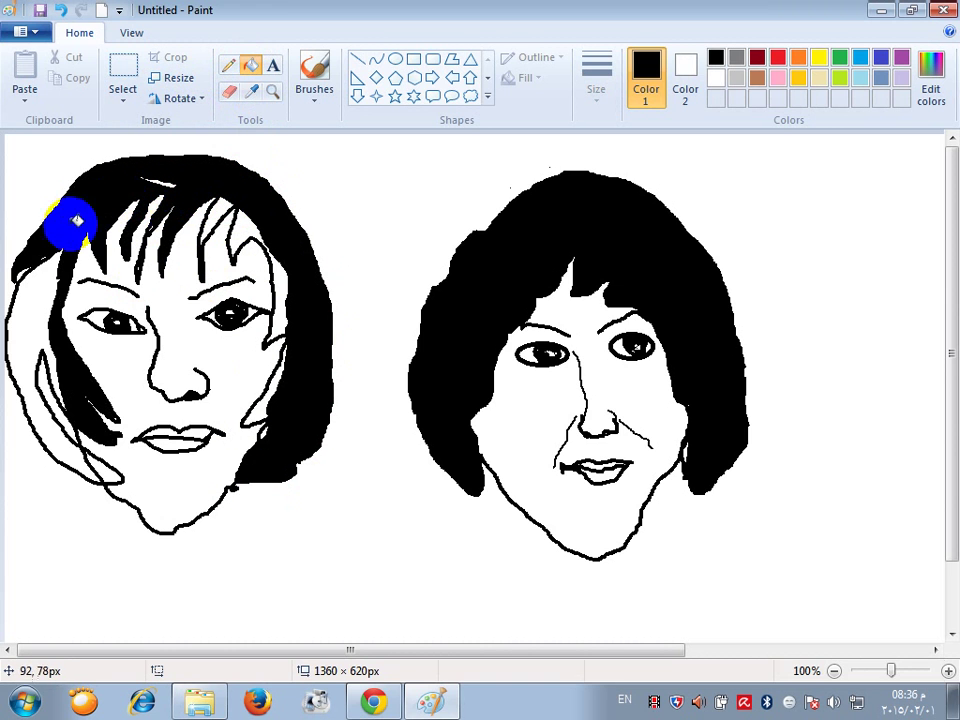
pyautogui.click(42, 285)
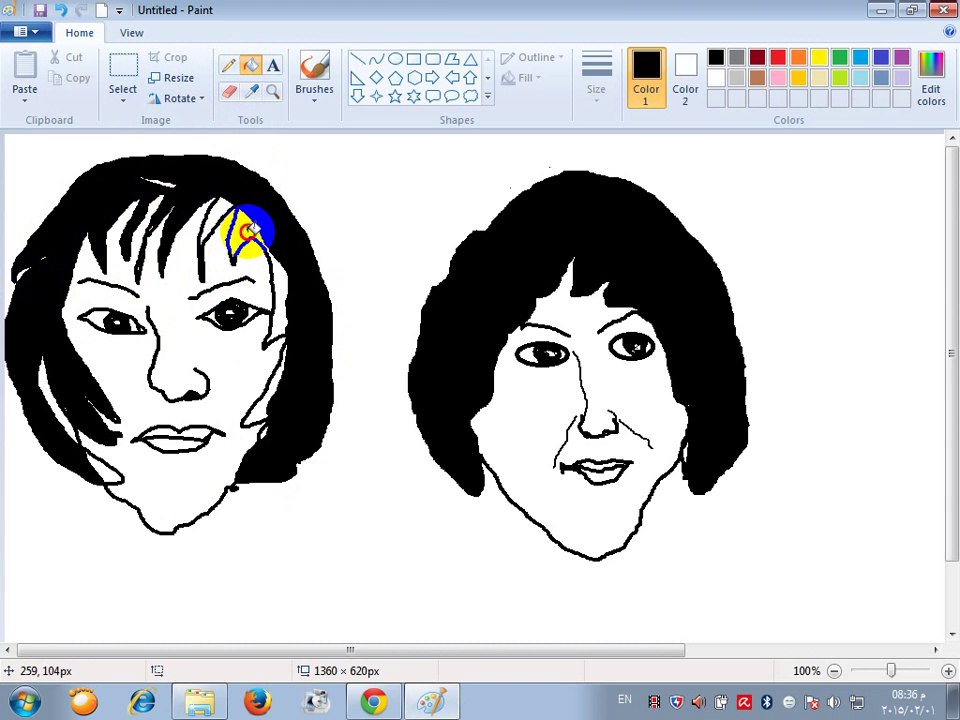
pyautogui.click(218, 210)
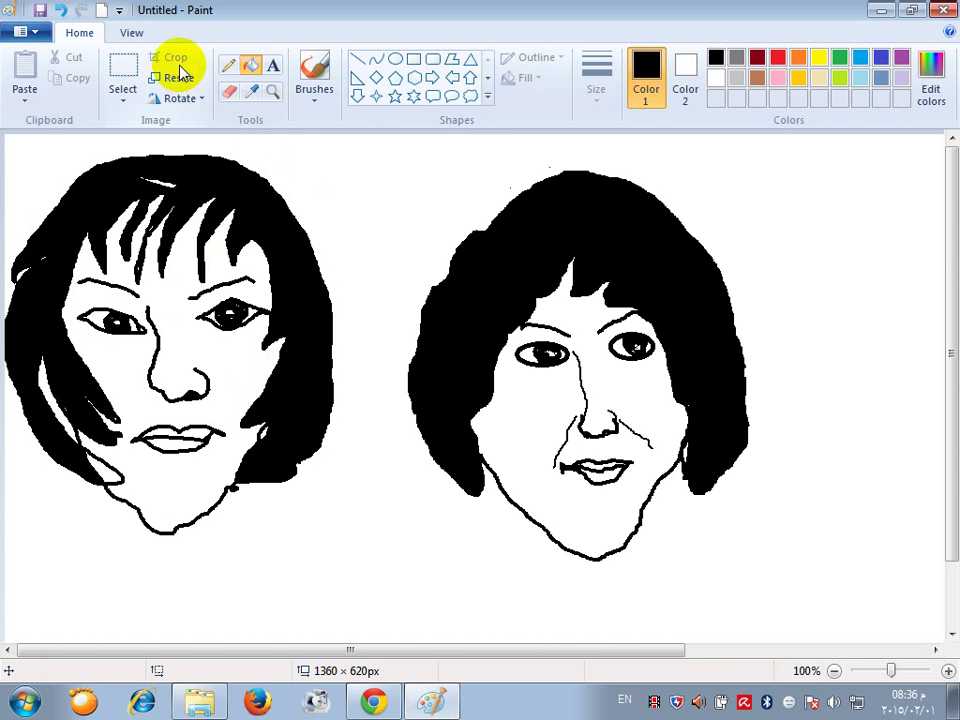
pyautogui.click(228, 66)
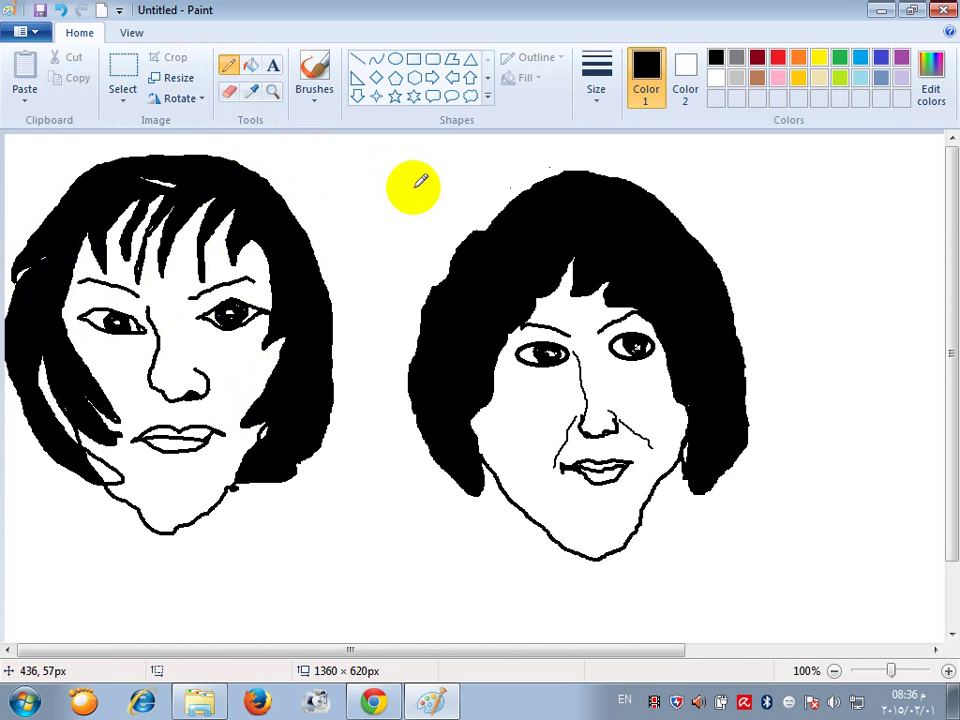
# Erase the old jawline and chin of the first woman's face below her lips and between the hair ends.
pyautogui.click(700, 240)
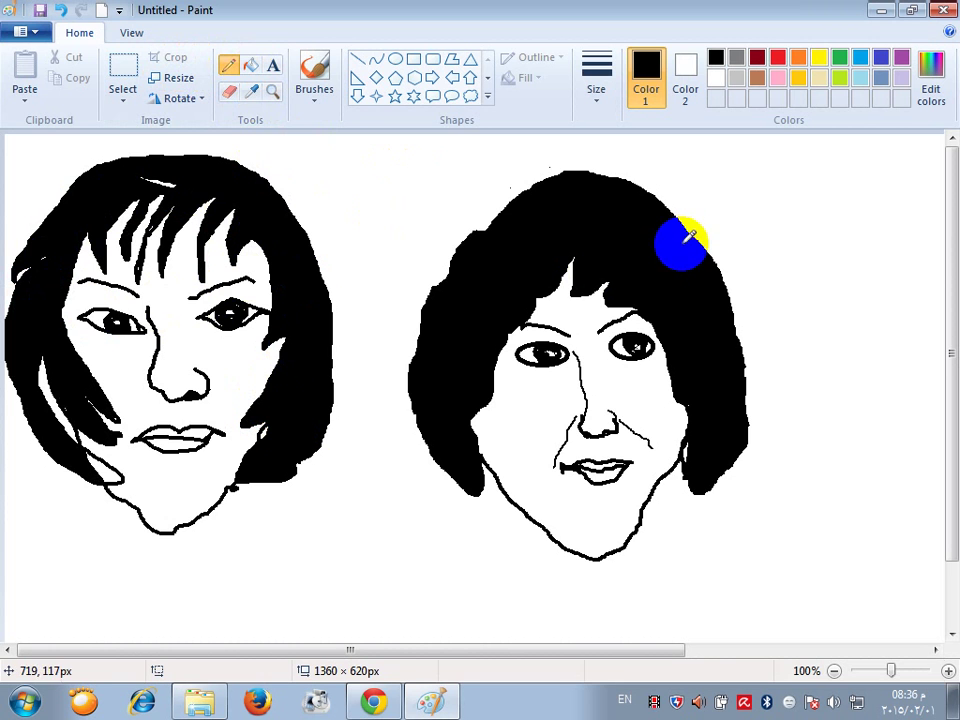
pyautogui.click(229, 93)
pyautogui.moveTo(304, 429)
pyautogui.mouseDown()
pyautogui.moveTo(223, 510)
pyautogui.moveTo(233, 488)
pyautogui.moveTo(169, 534)
pyautogui.moveTo(171, 525)
pyautogui.moveTo(145, 526)
pyautogui.moveTo(133, 502)
pyautogui.moveTo(113, 496)
pyautogui.moveTo(114, 458)
pyautogui.moveTo(87, 455)
pyautogui.moveTo(84, 439)
pyautogui.moveTo(122, 455)
pyautogui.mouseUp()
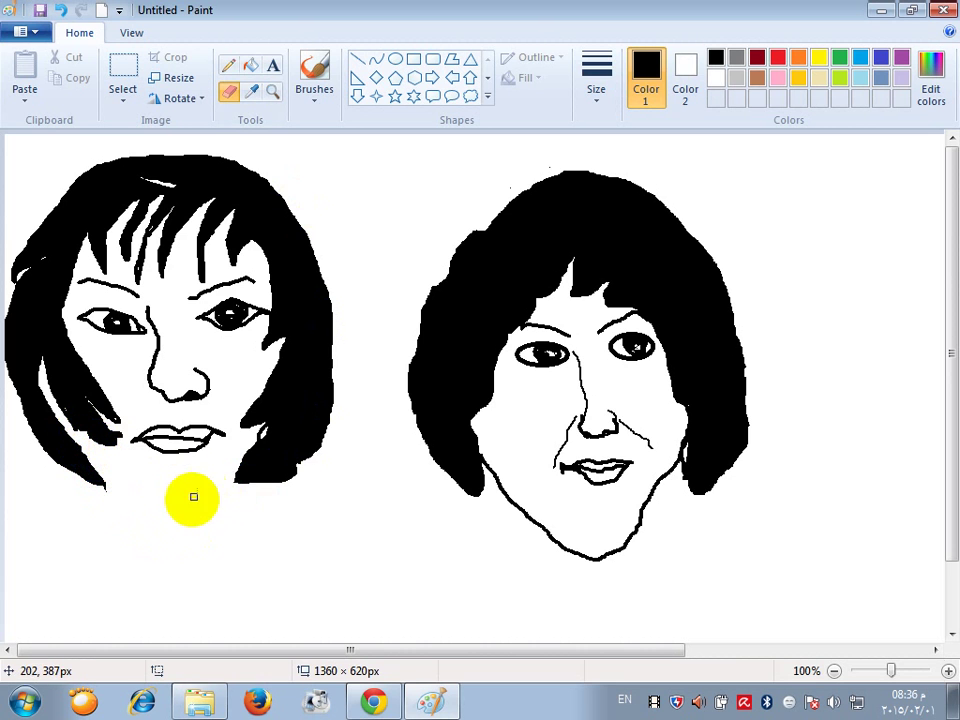
# Redraw the first woman's jawline with the thickest black pencil line, running from both hair ends down to a narrow pointed chin.
pyautogui.click(230, 64)
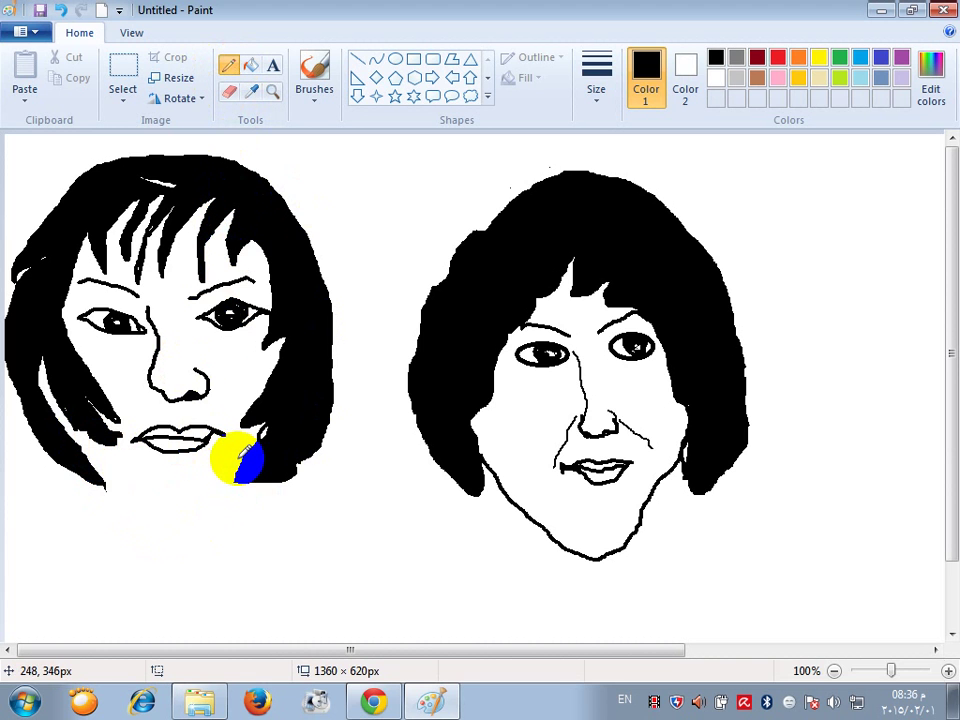
pyautogui.click(596, 100)
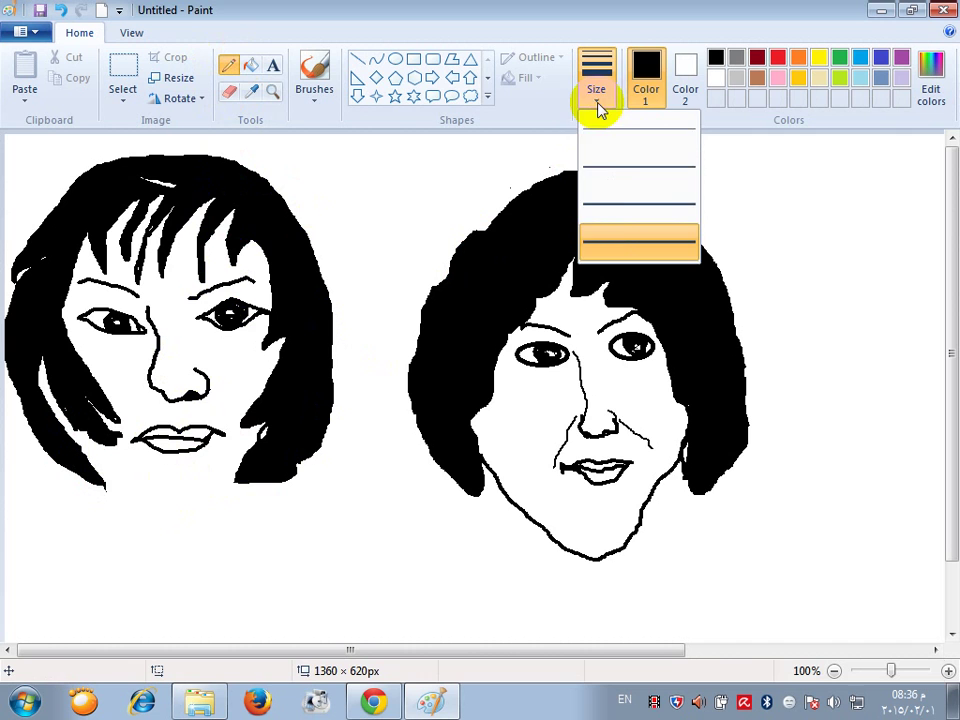
pyautogui.click(619, 242)
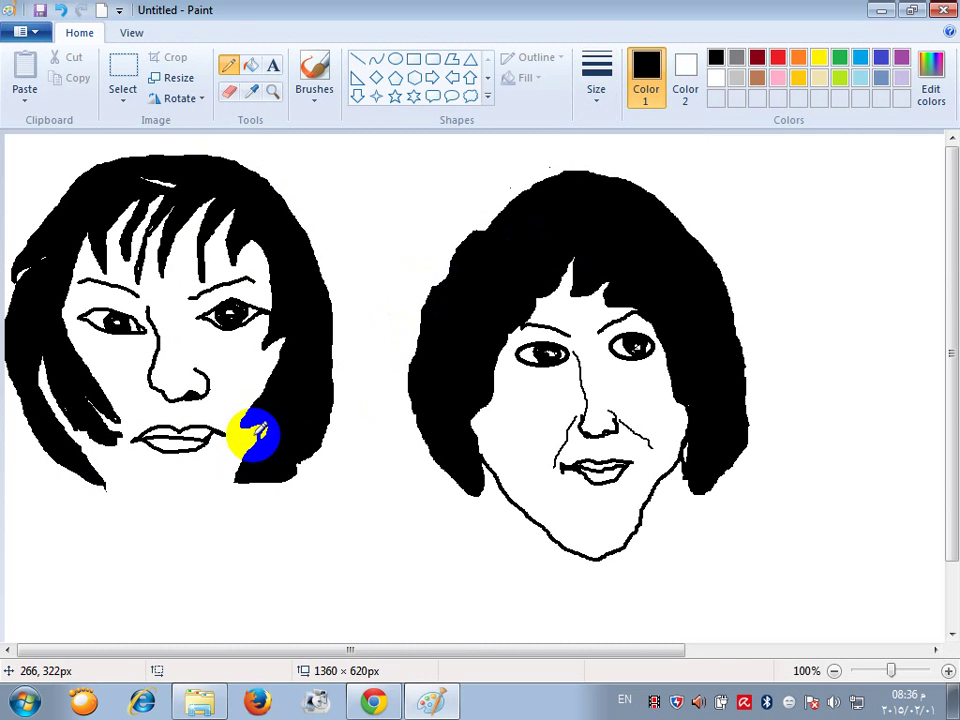
pyautogui.moveTo(224, 481)
pyautogui.mouseDown()
pyautogui.moveTo(186, 528)
pyautogui.moveTo(166, 524)
pyautogui.moveTo(136, 504)
pyautogui.moveTo(96, 441)
pyautogui.moveTo(136, 495)
pyautogui.mouseUp()
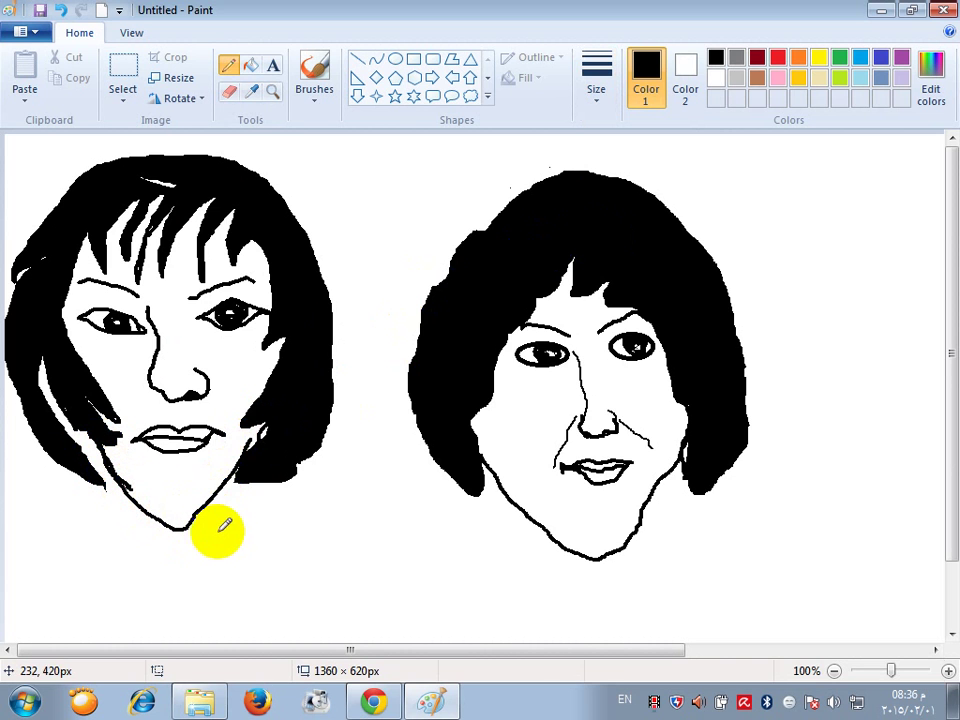
pyautogui.click(344, 491)
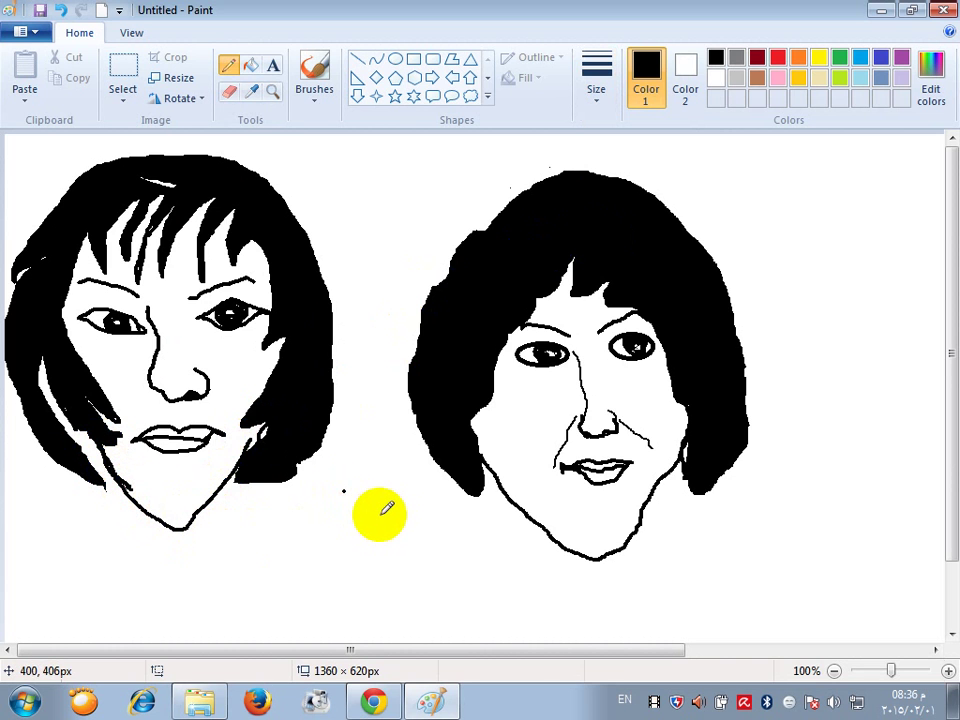